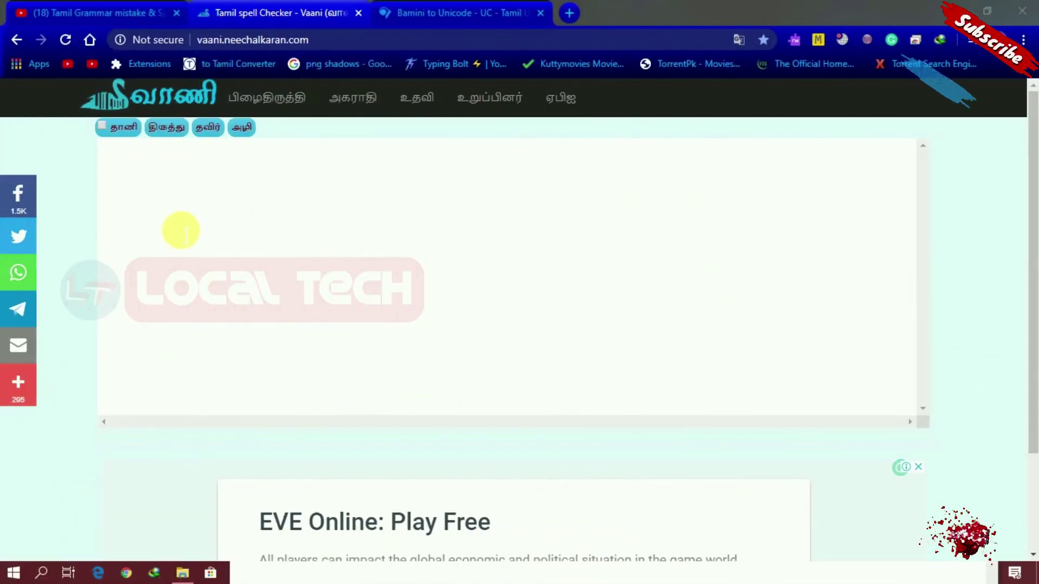
Paste the copied Tamil text into the empty spell checker editor and run the spelling check on it.
left_click(131, 158)
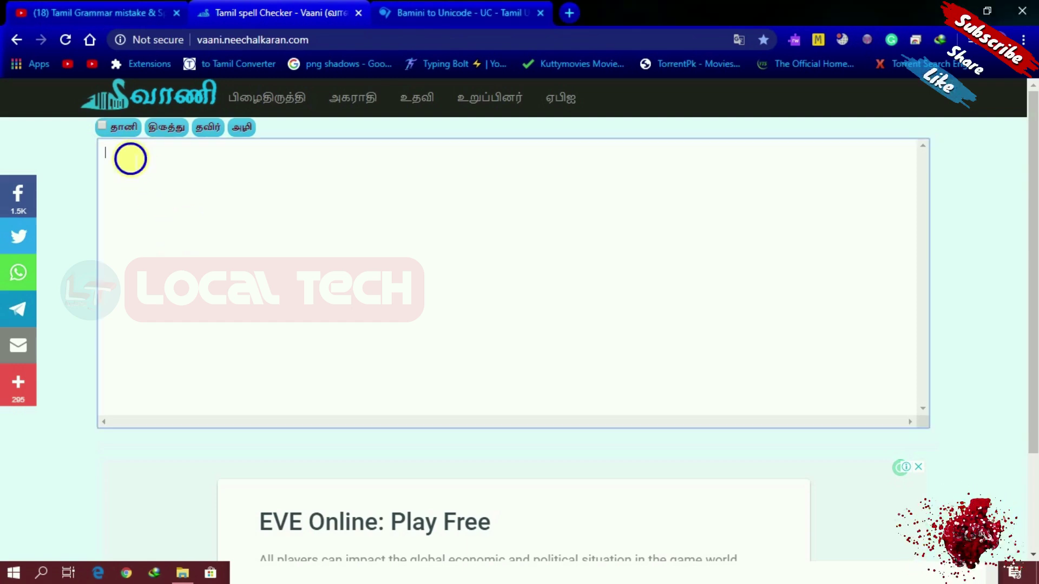
right_click(125, 153)
left_click(159, 269)
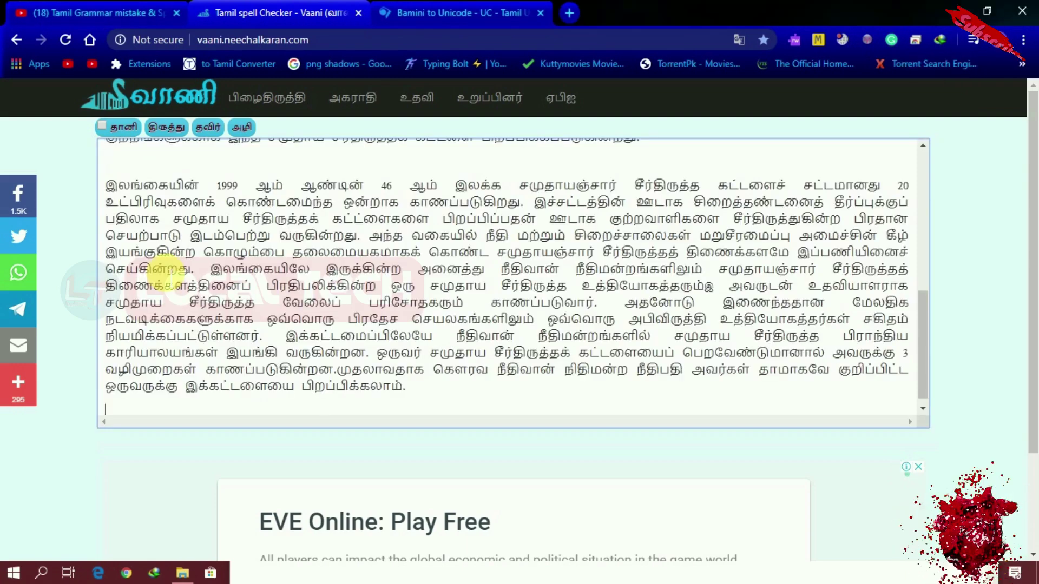
left_click_drag(926, 325, 923, 155)
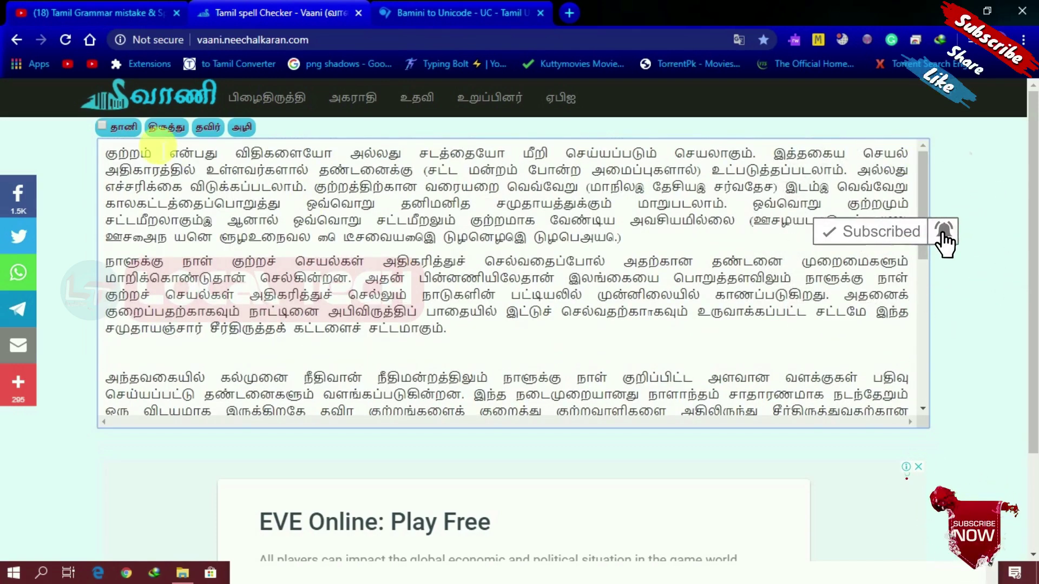
left_click(167, 130)
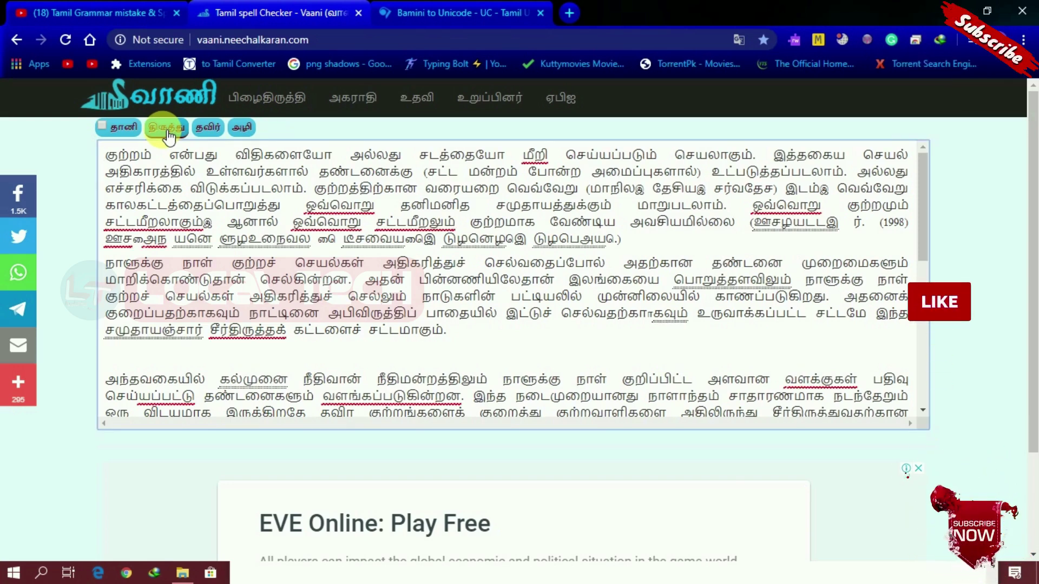
left_click(169, 137)
Replace the marked word மீறி with மீறிச், and the ஒவ்வொறு before குற்றமும் with ஒவ்வொரு.
left_click(534, 155)
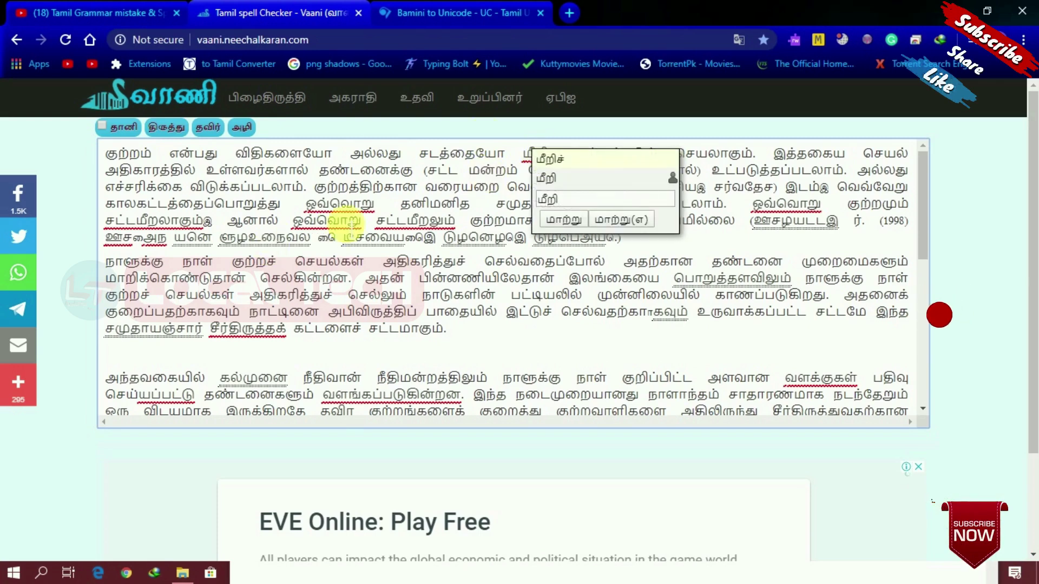
left_click(588, 162)
left_click(789, 206)
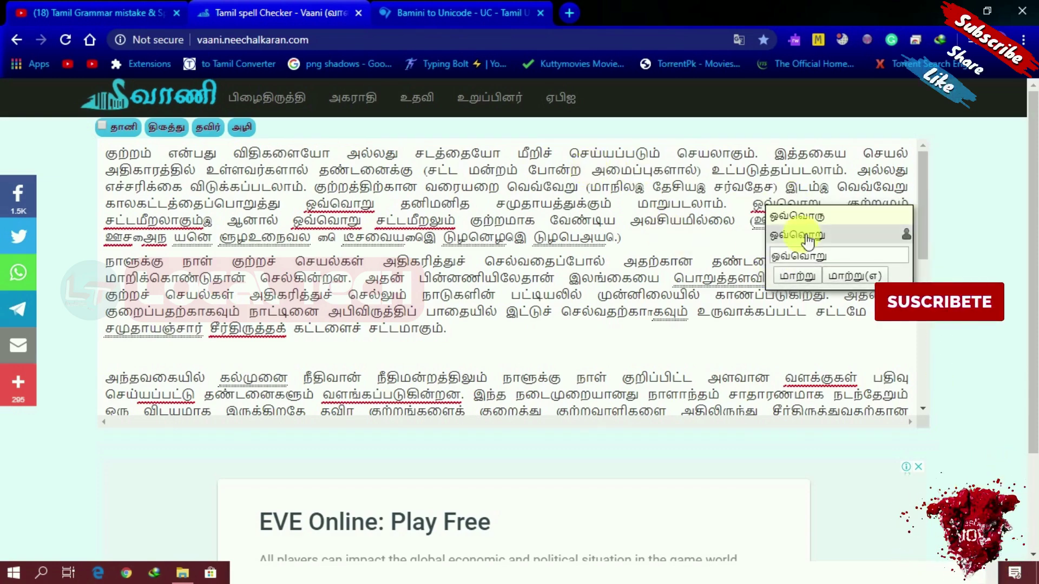
left_click(805, 216)
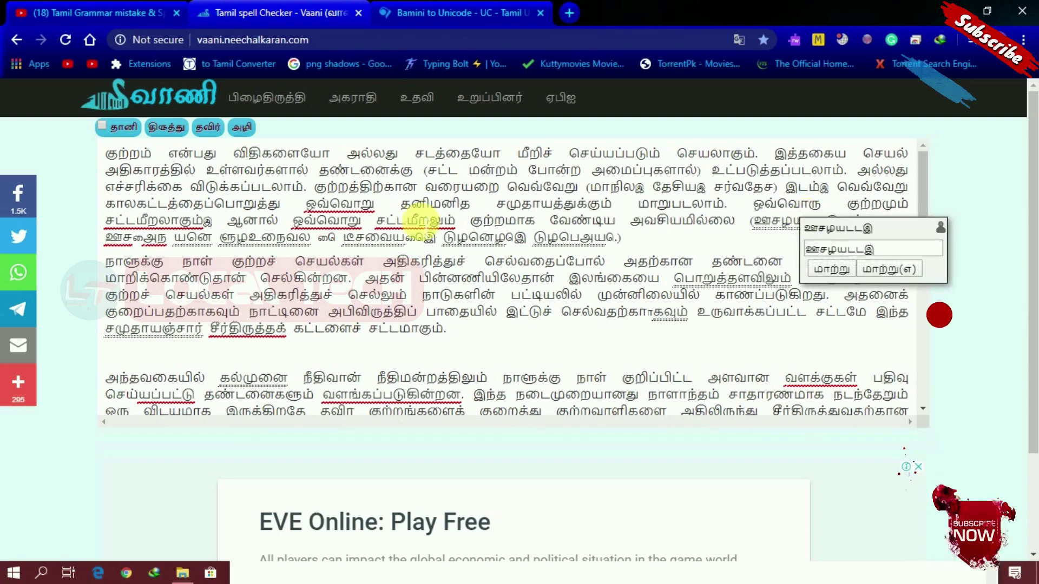
Replace the ஒவ்வொறு before தனிமனித with ஒவ்வொரு, and சட்டமீறலாகும் with சட்ட மீறலாகும்.
left_click(417, 218)
left_click(353, 205)
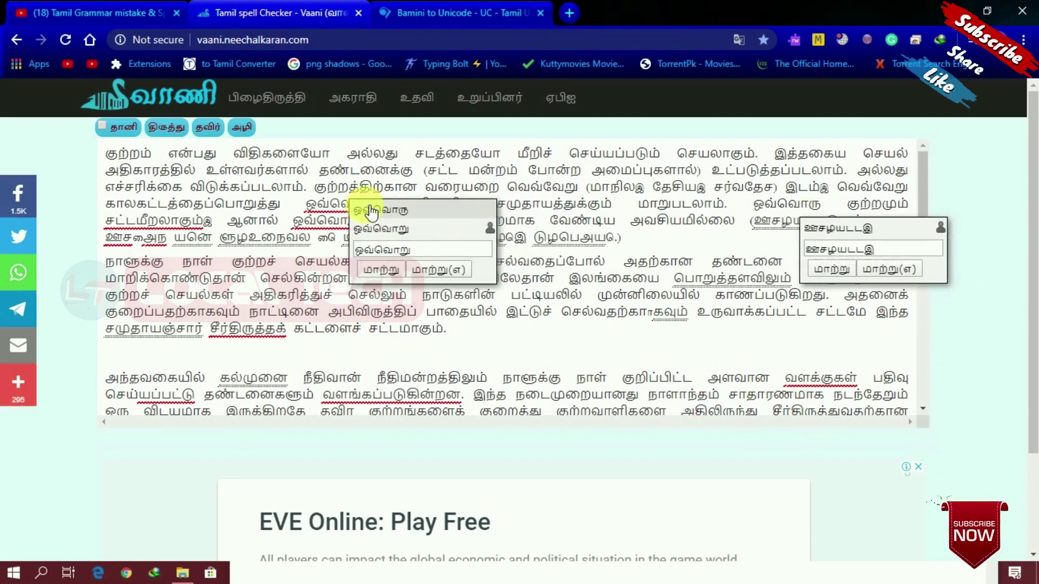
left_click(371, 211)
left_click(172, 227)
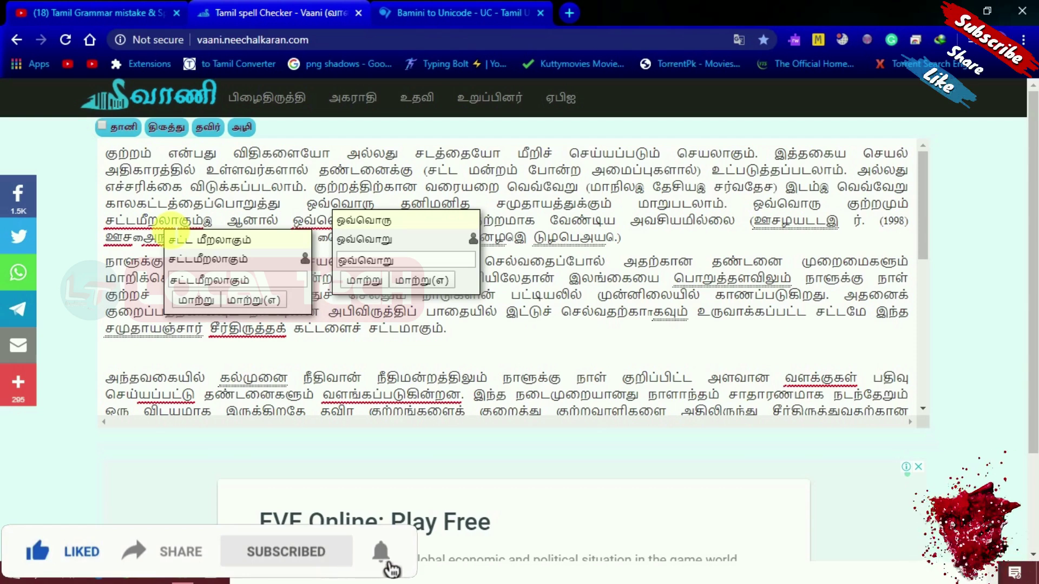
left_click(180, 241)
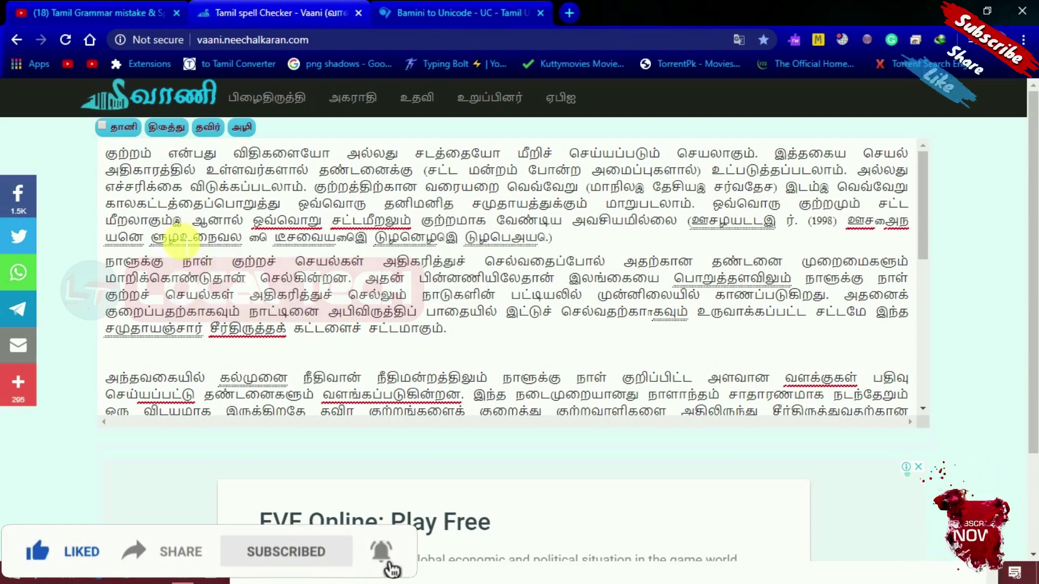
Replace the remaining ஒவ்வொறு before சட்டமீறலும் in the first paragraph with the suggestion ஒவ்வொரு.
left_click(182, 241)
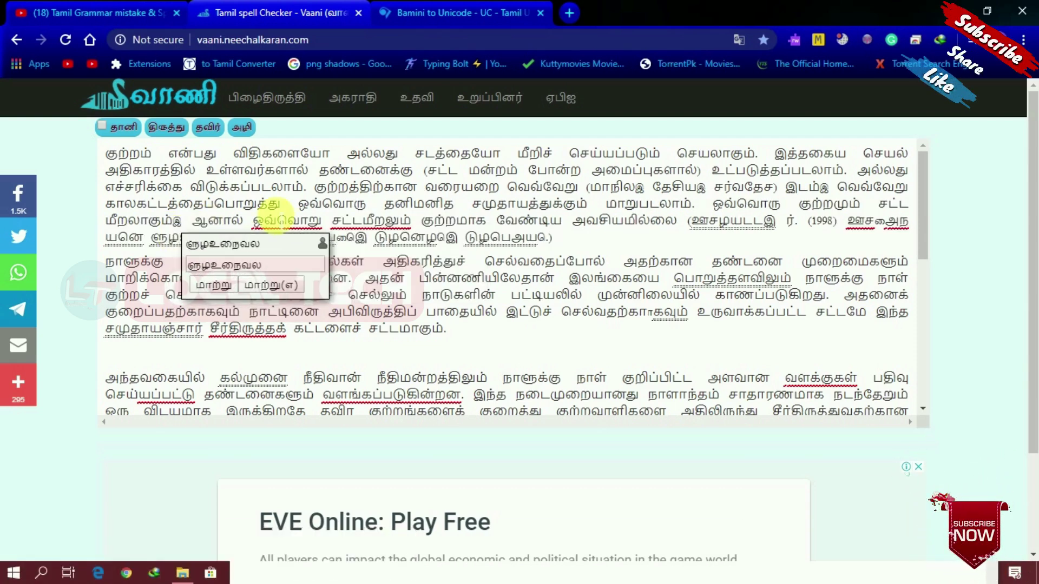
left_click(305, 225)
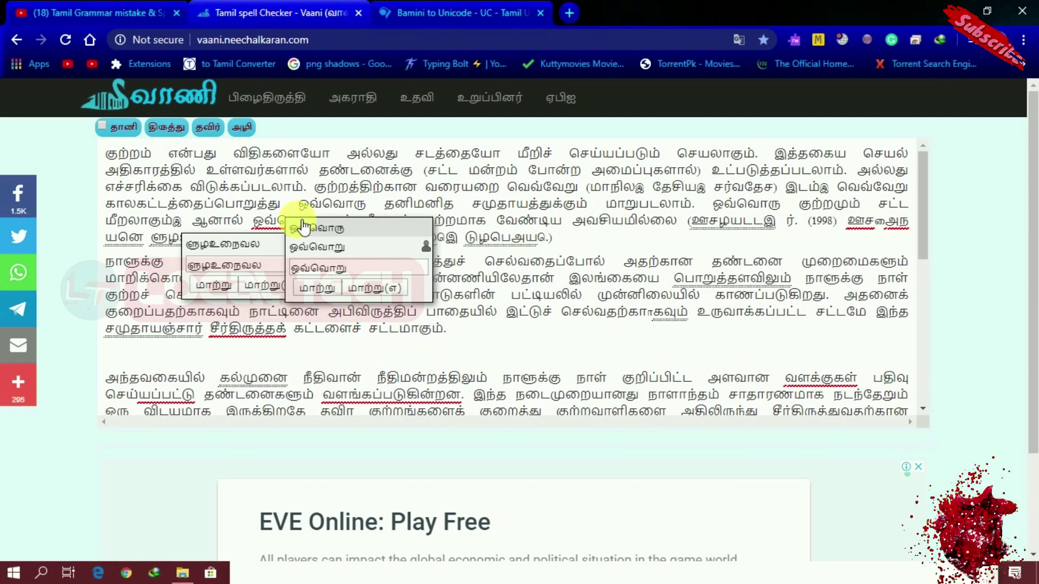
left_click(303, 226)
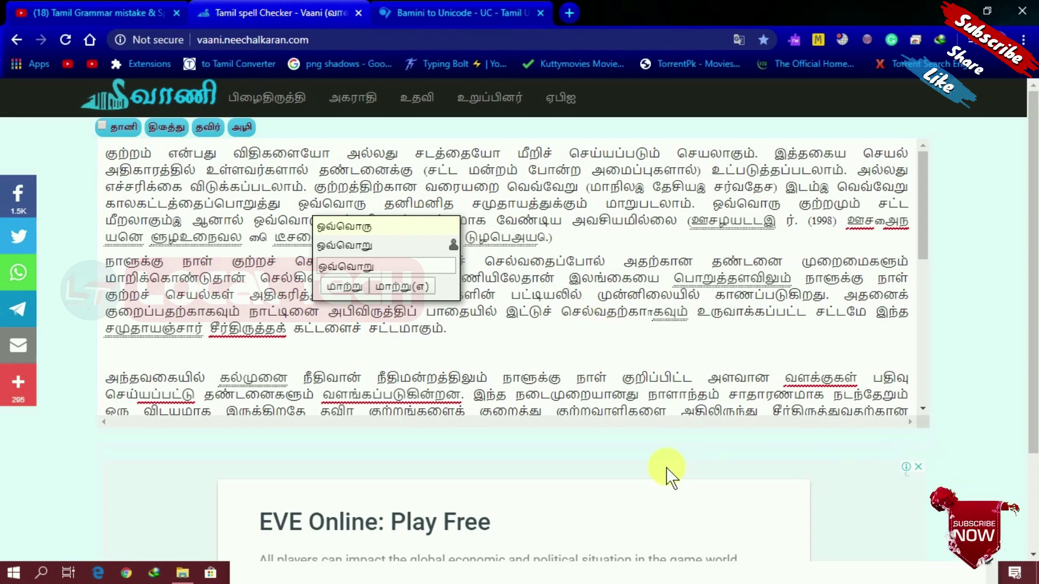
left_click(412, 234)
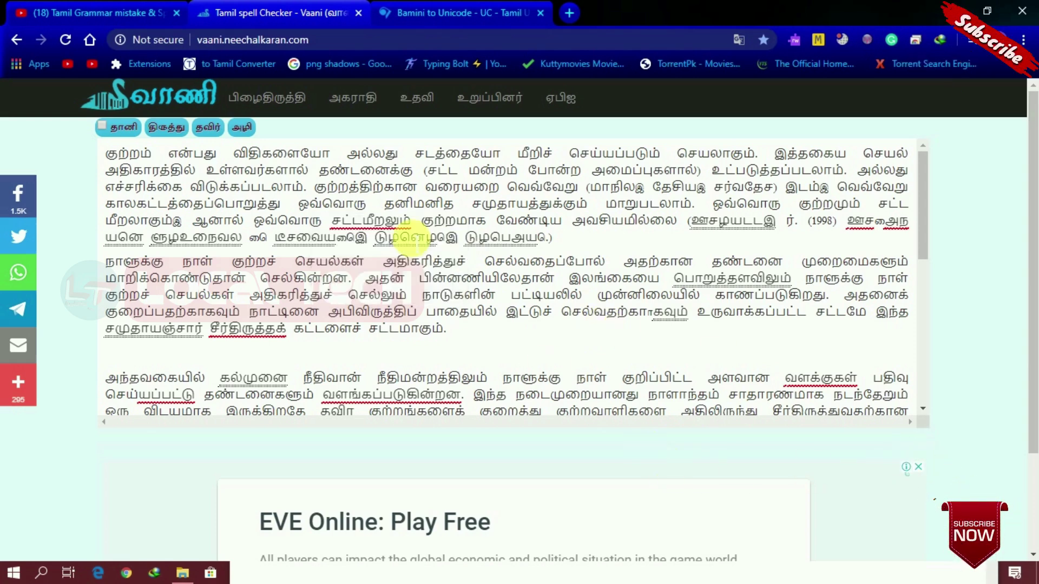
Replace the marked word சட்டமீறலும் in the first paragraph with the suggestion சட்ட மீறலும்.
left_click(413, 235)
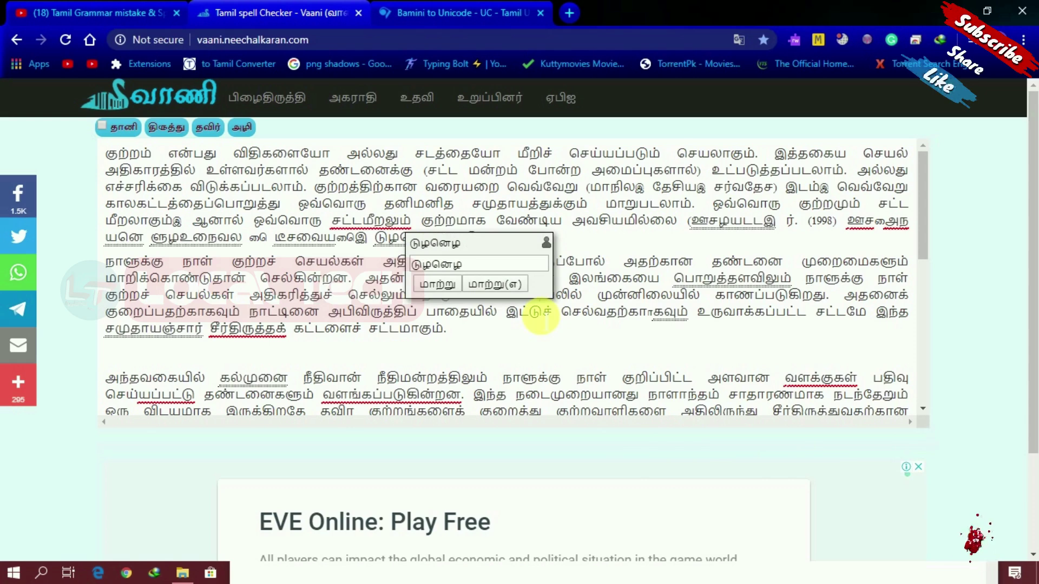
left_click(573, 343)
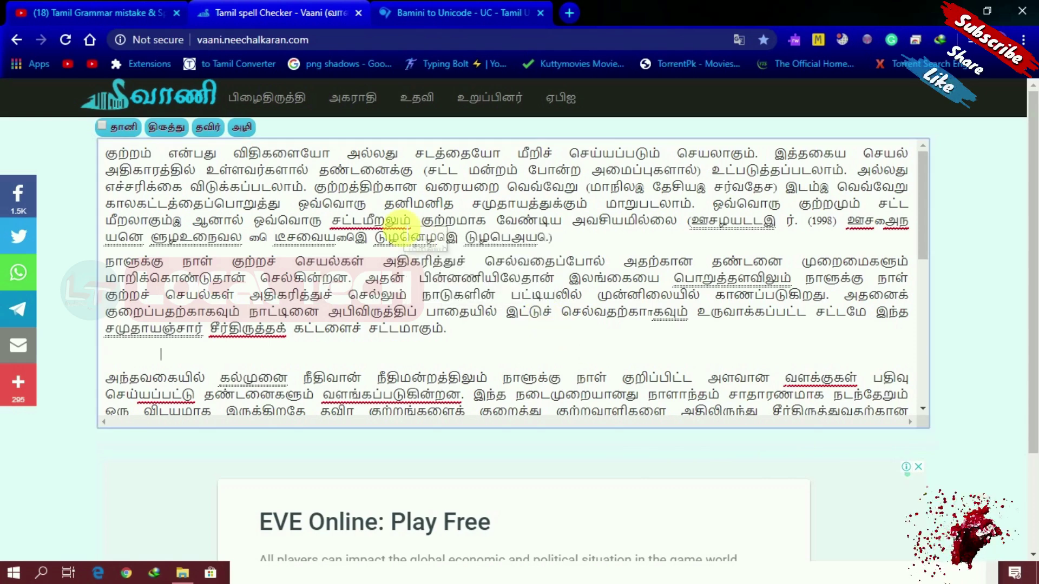
left_click(403, 223)
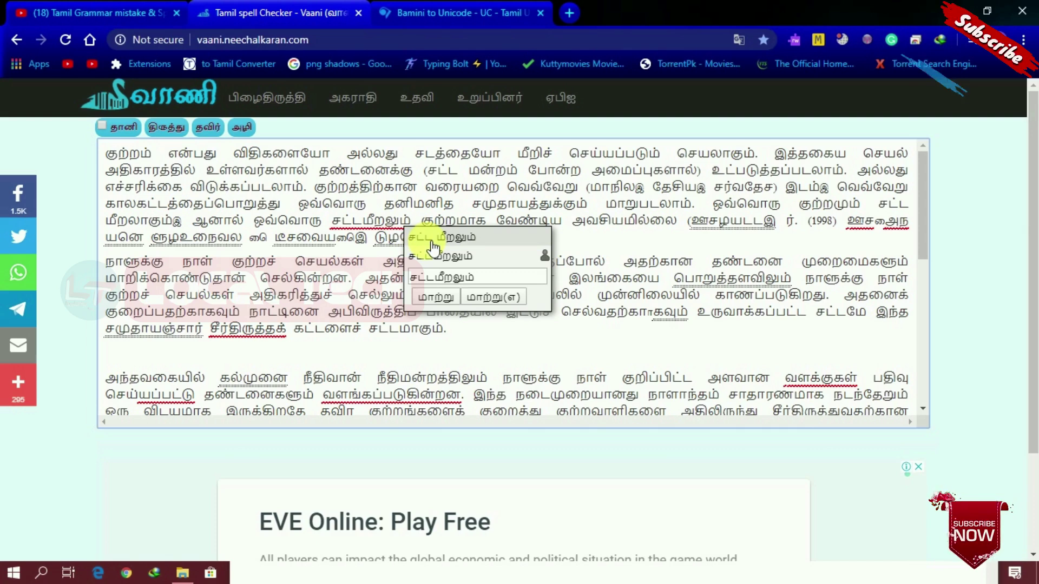
left_click(475, 238)
Check the suggestions for the garbled words ஊசழயடடஇ and டீசவைய, and replace சீர்திருத்தக் at the end of the second paragraph with சீர்திருத்த.
left_click(709, 222)
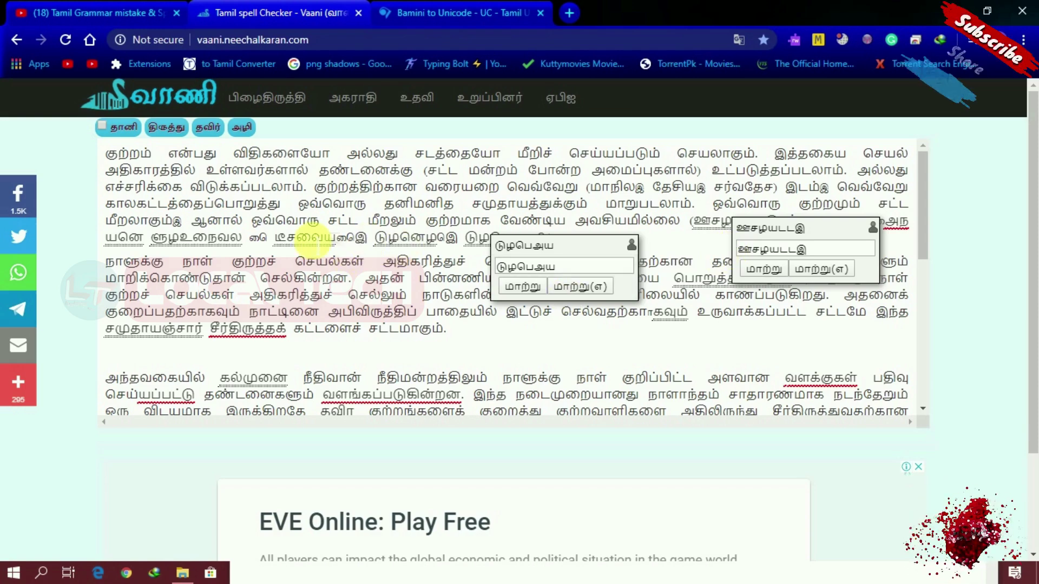
left_click(287, 241)
left_click(245, 240)
left_click(367, 246)
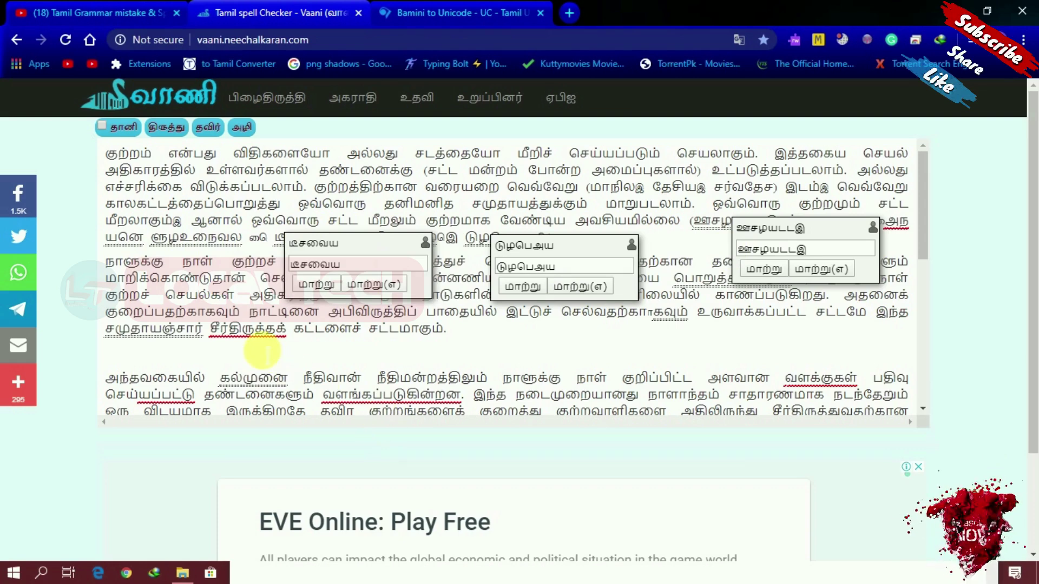
left_click(255, 334)
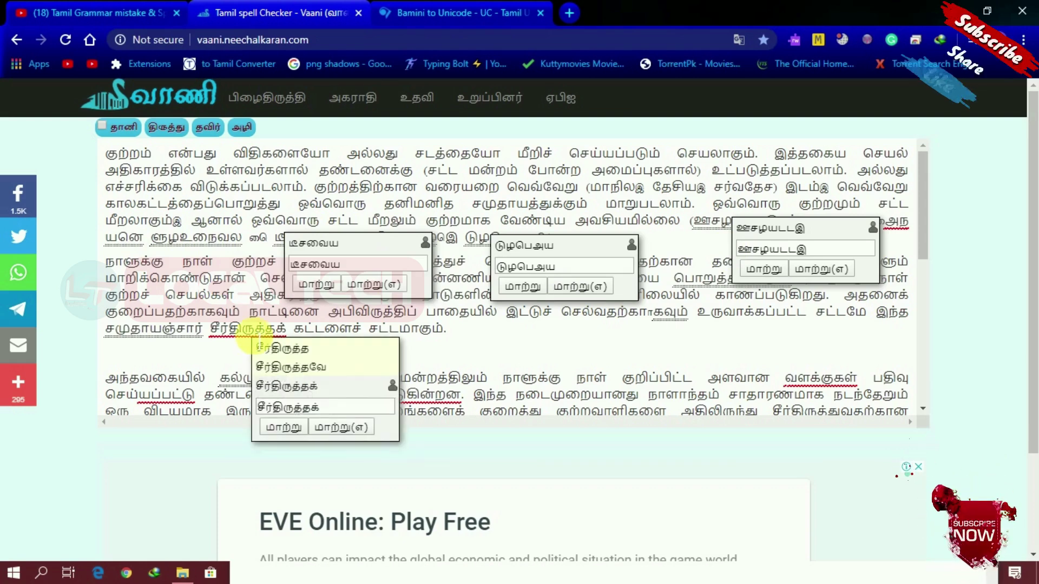
left_click(262, 349)
Correct marked words in the later paragraphs to வழக்குக்கள், வழங்கப்படுகின்றன and, before பிராந்திய, சீர்திருத்தப்.
scroll(180, 406, "down", 5)
left_click(289, 377)
left_click(307, 395)
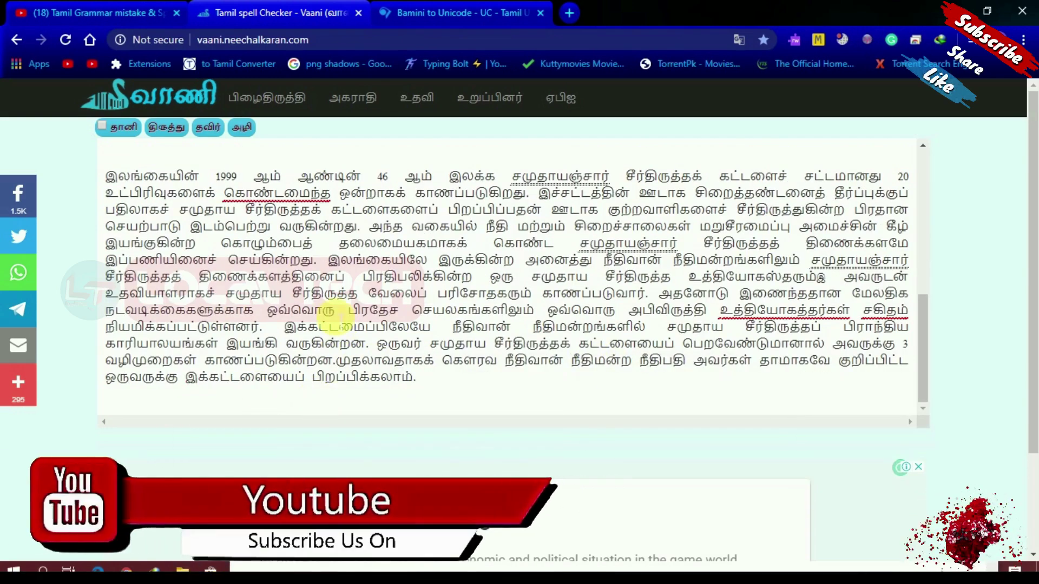
left_click(725, 311)
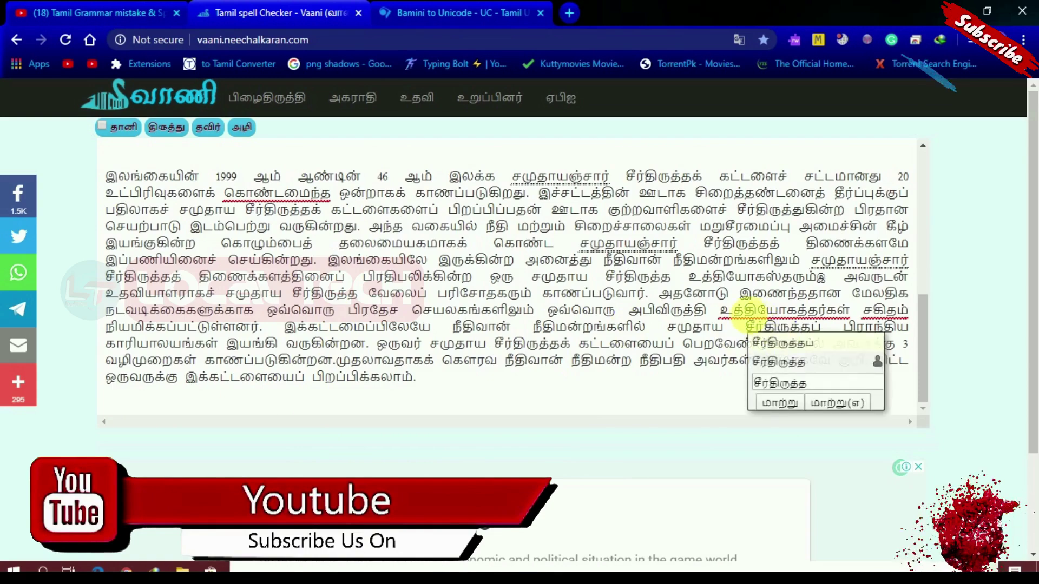
left_click(725, 311)
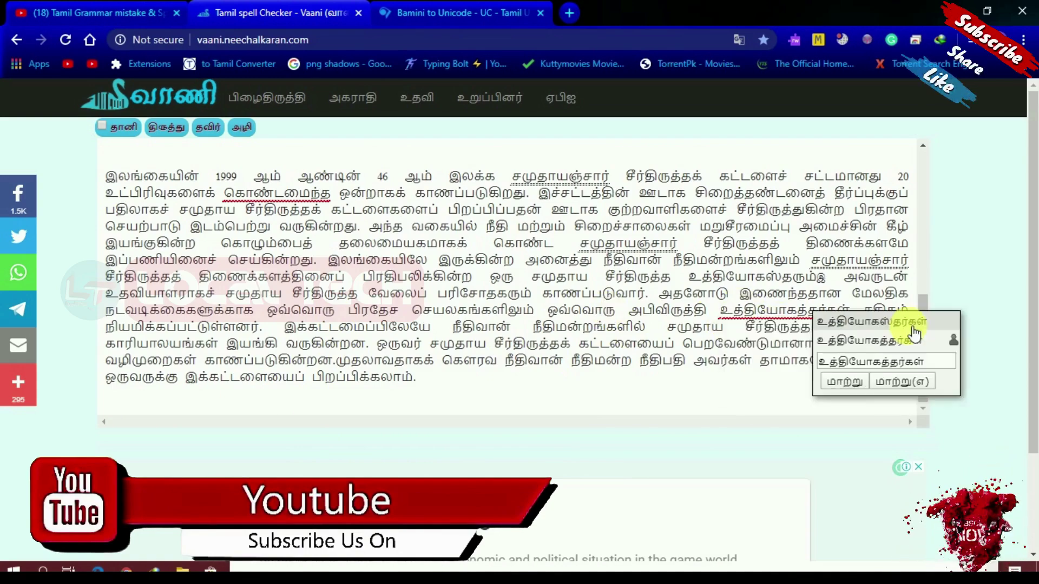
Select the entire corrected Tamil text in the spell checker and copy it.
left_click_drag(924, 298, 922, 149)
key("ctrl+a")
right_click(267, 252)
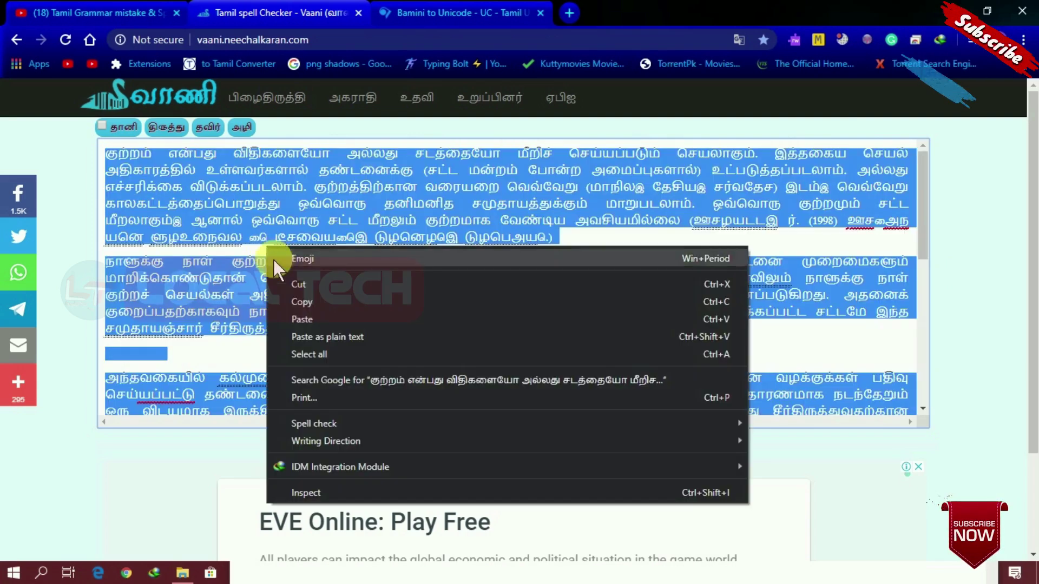
left_click(298, 301)
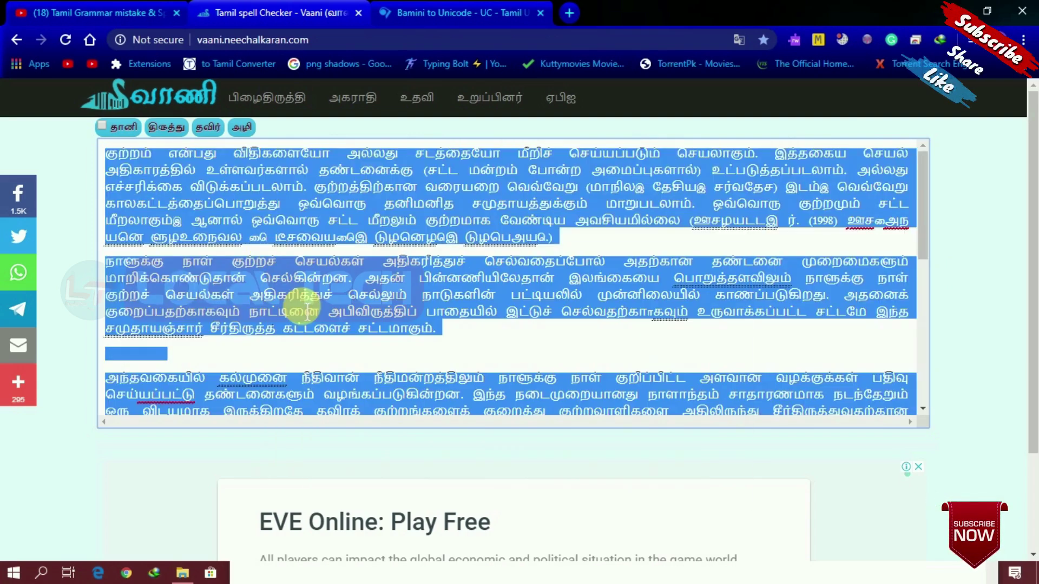
Switch to the Bamini to Unicode converter page and delete all of its existing text.
left_click(412, 13)
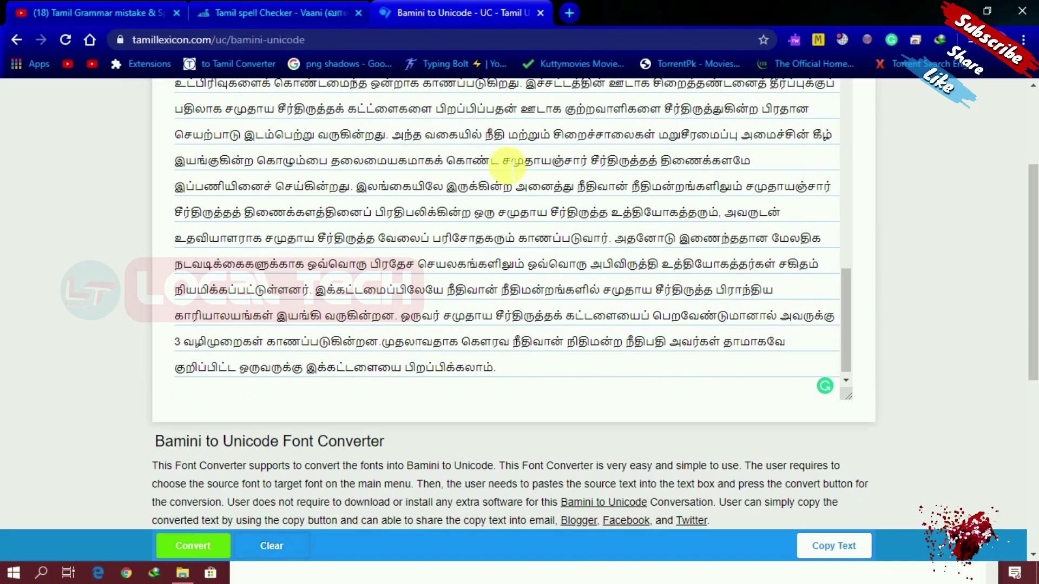
key("ctrl+a")
key("BackSpace")
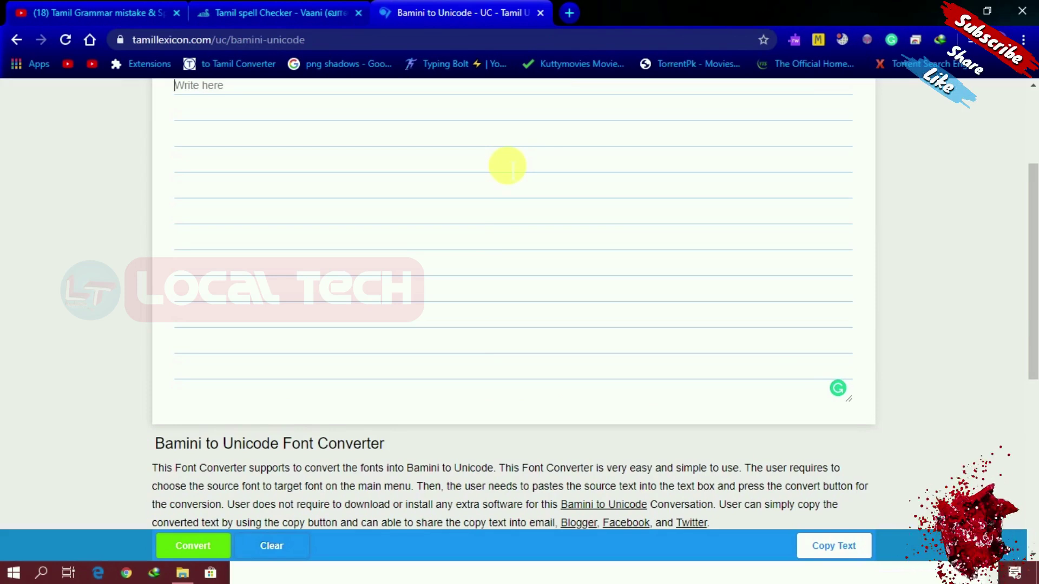
Try converting the corrected Tamil text with the Bamini to Unicode converter.
left_click(301, 11)
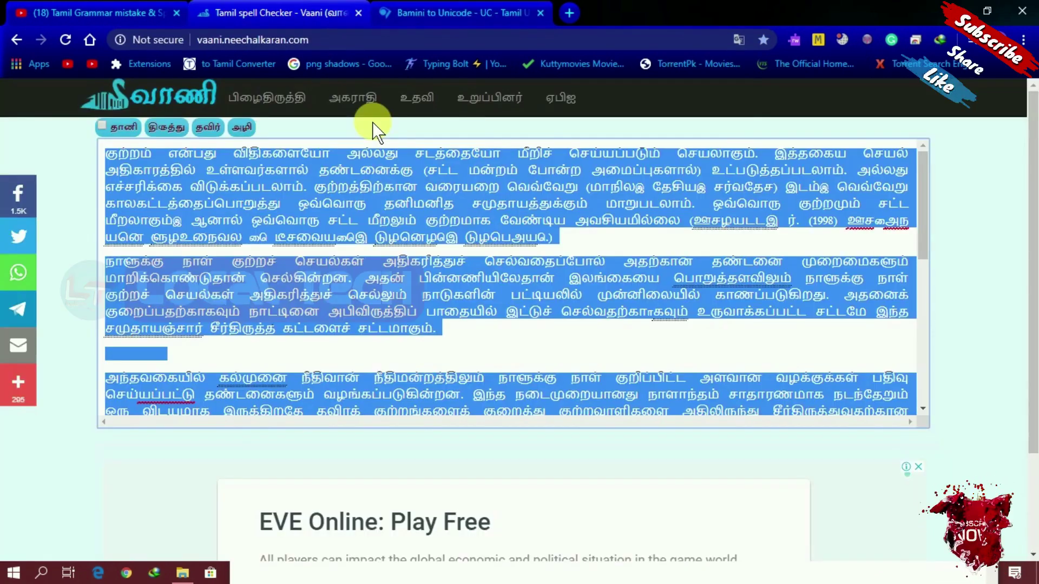
left_click(429, 12)
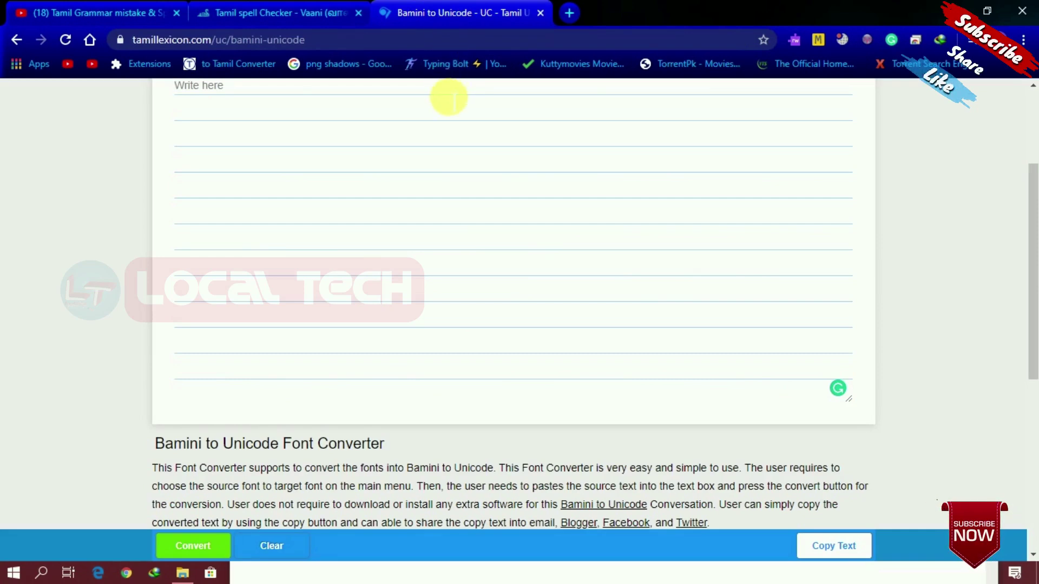
key("ctrl+v")
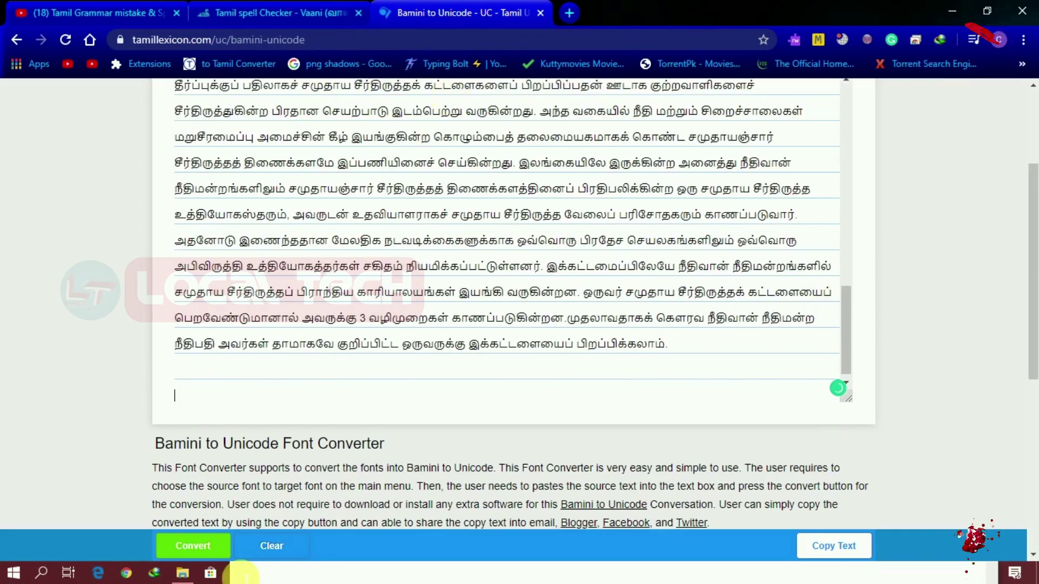
left_click(194, 547)
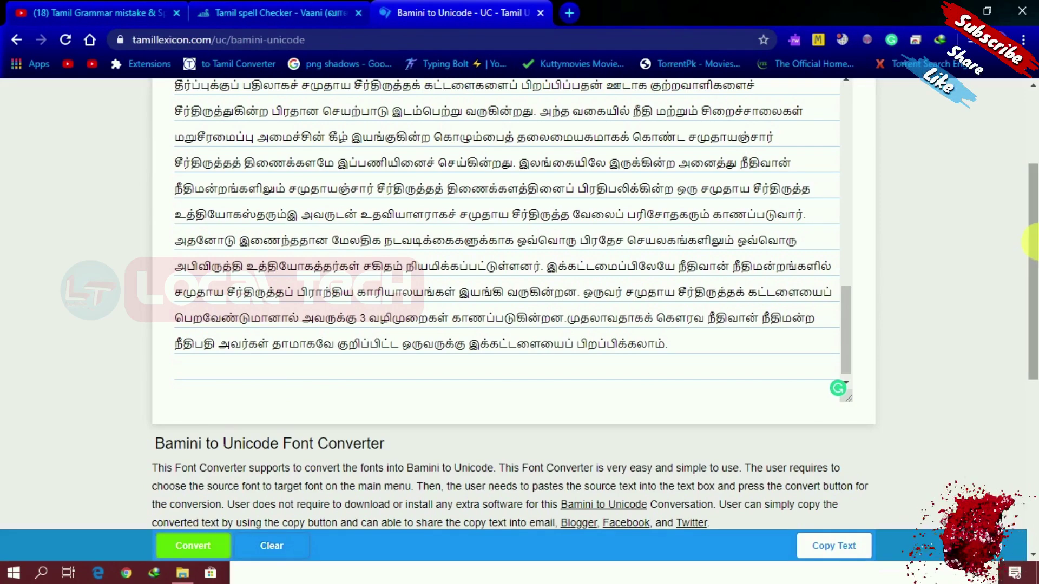
Convert the corrected Tamil text with the Unicode to Bamini converter and copy the converted result.
scroll(298, 351, "up", 3)
left_click(378, 165)
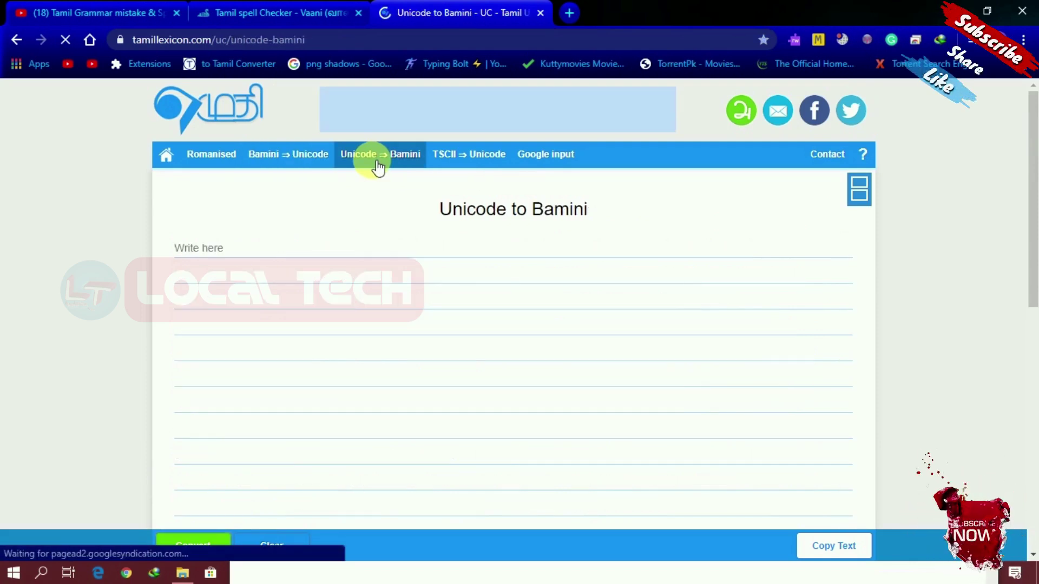
left_click(255, 248)
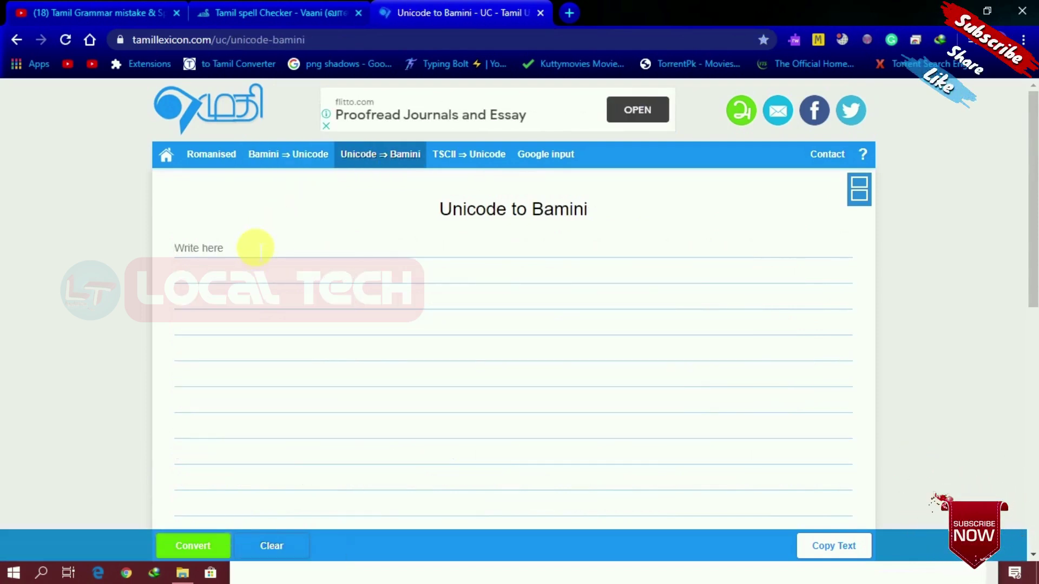
key("ctrl+v")
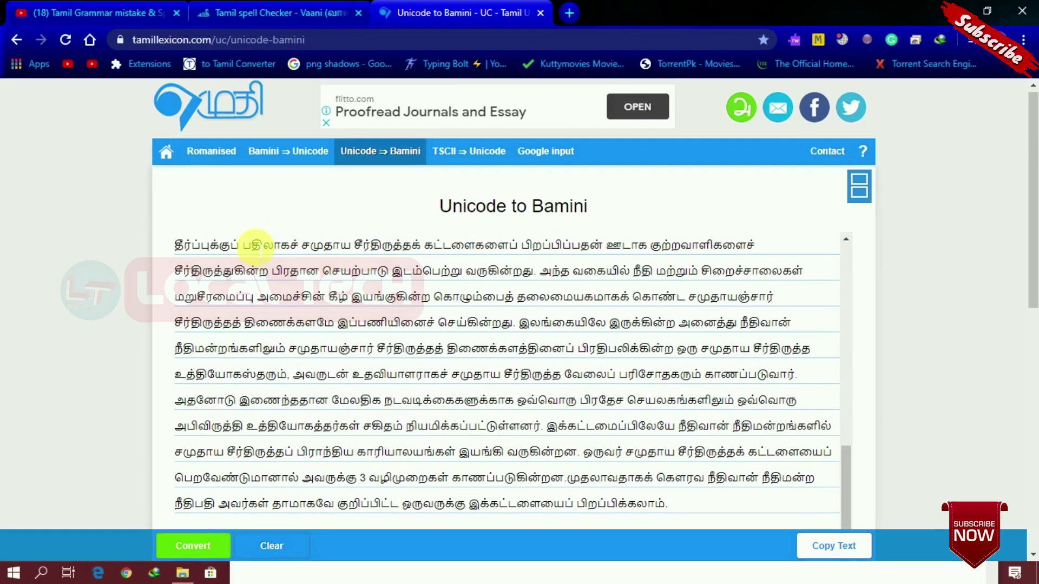
left_click(215, 551)
left_click(836, 550)
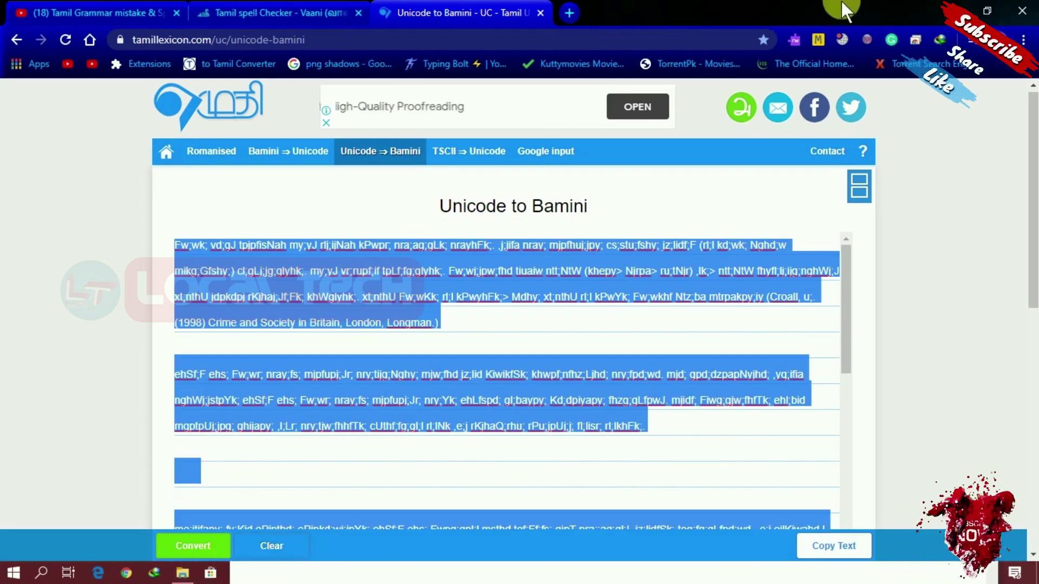
Switch to the New edit document in Word and replace the selected Tamil paragraphs with the copied Bamini text.
left_click(952, 11)
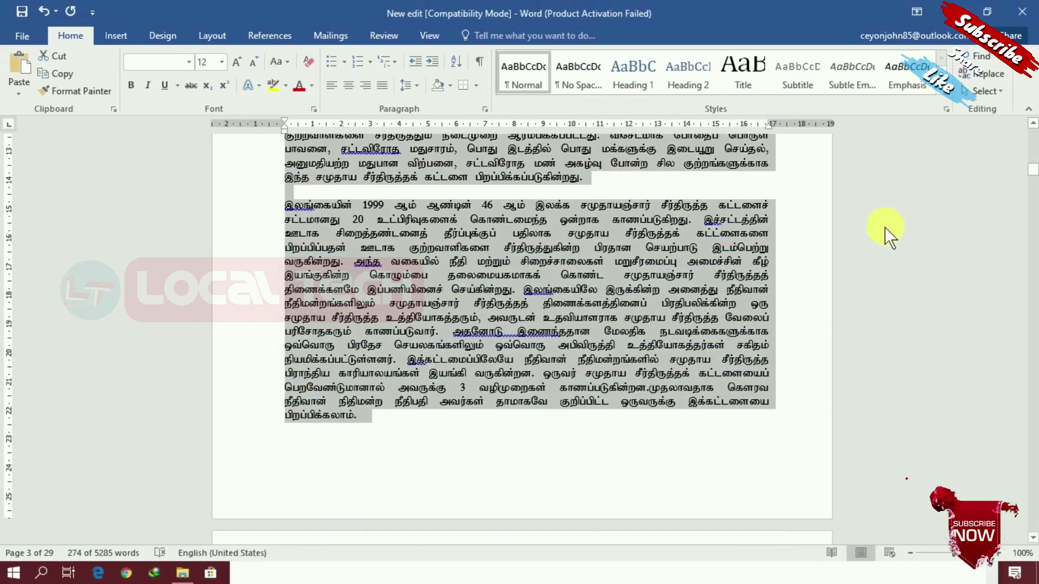
left_click_drag(1033, 169, 1033, 164)
left_click_drag(284, 224, 413, 178)
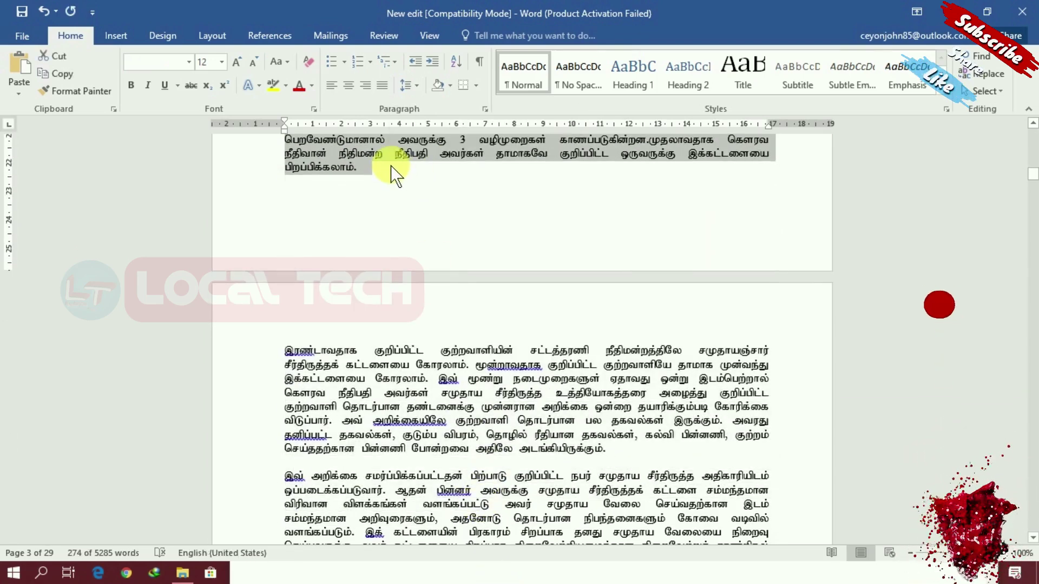
right_click(390, 169)
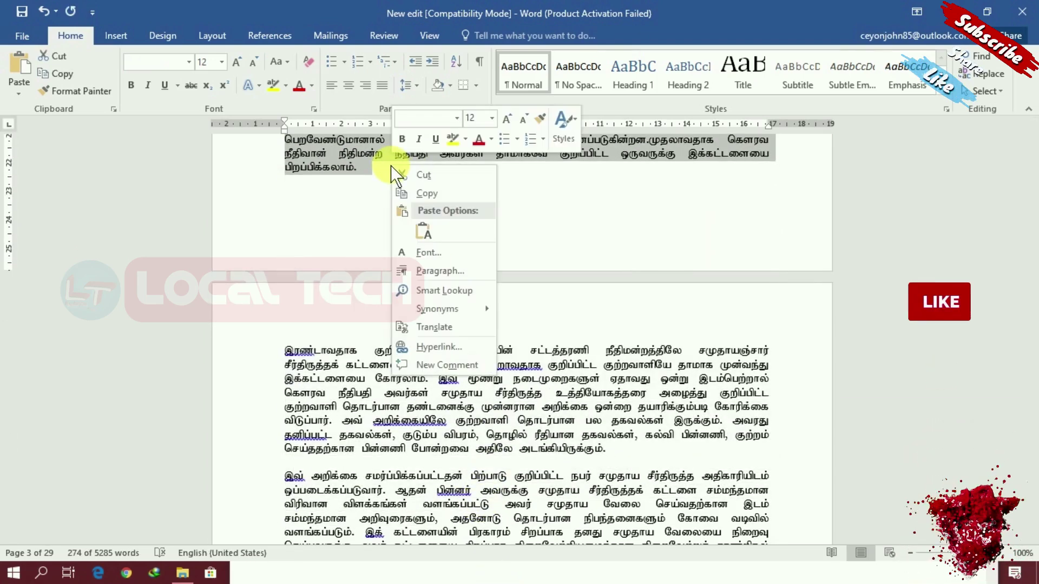
left_click(425, 232)
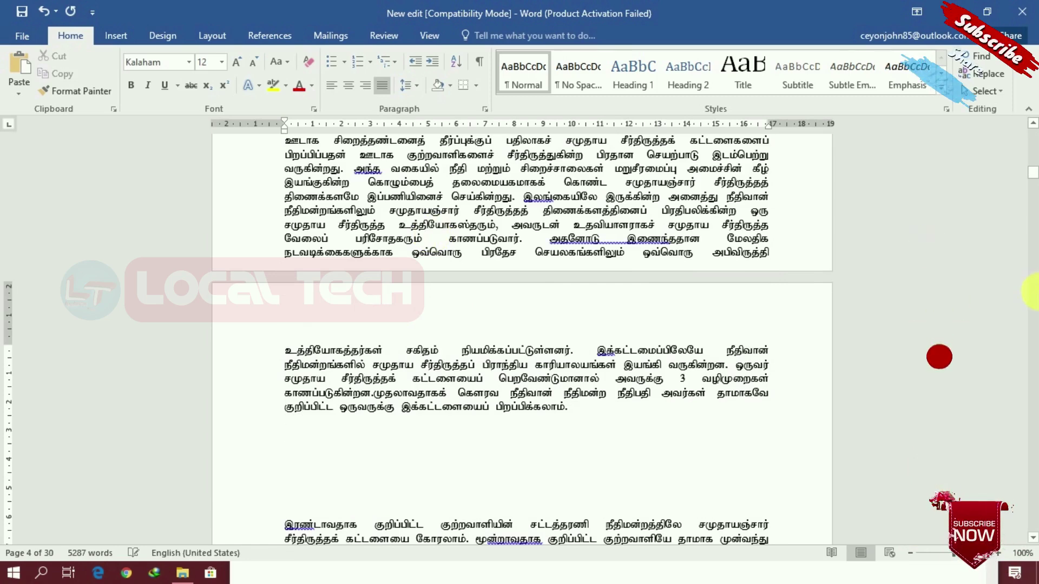
Remove the extra blank lines and indent before the paragraph starting with "அந்தவகையில்", keeping it a separate paragraph.
left_click_drag(1033, 176, 1033, 170)
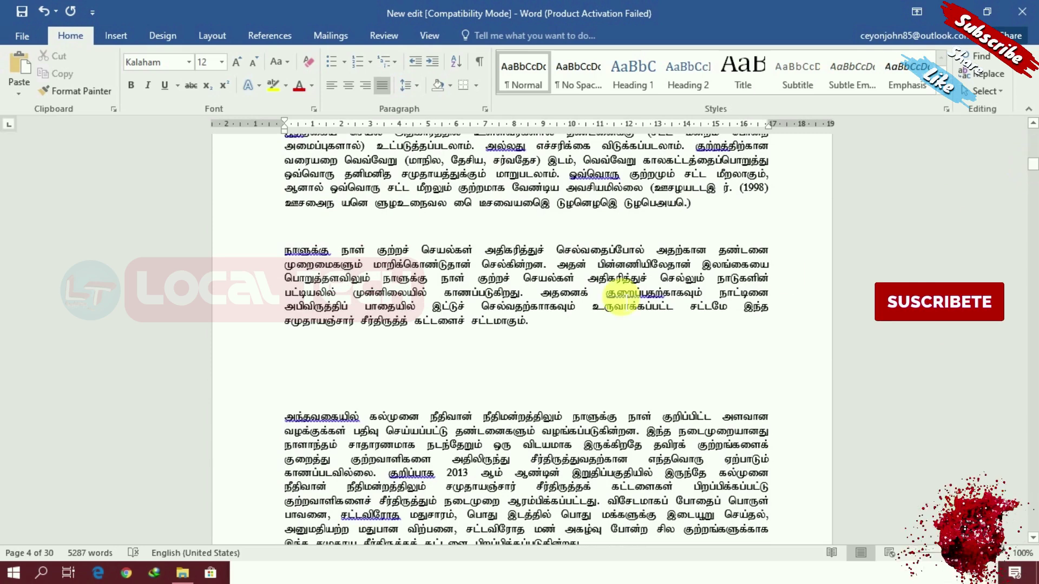
left_click(290, 422)
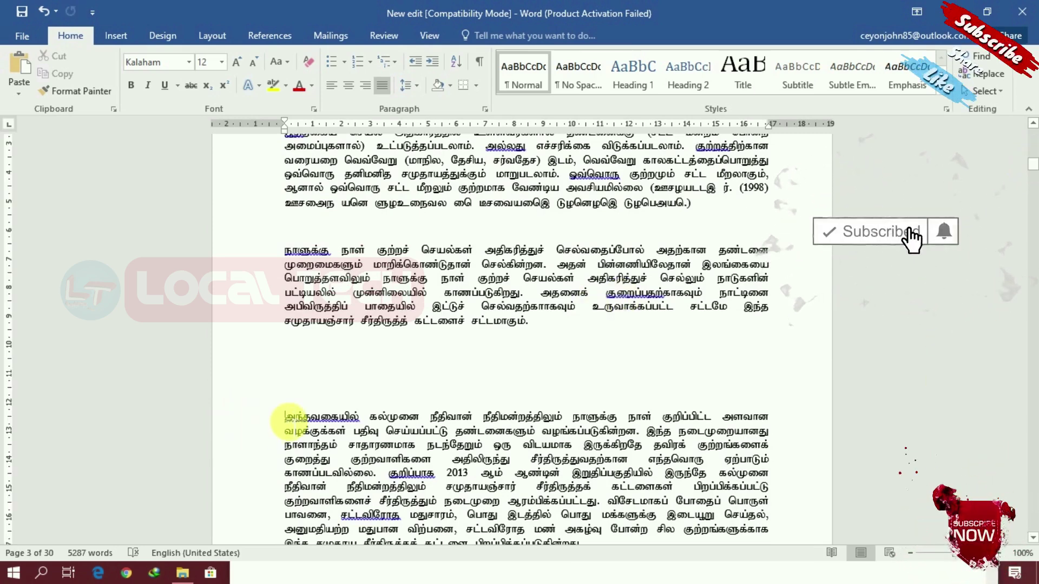
key("BackSpace")
key("BackSpace")
key("BackSpace")
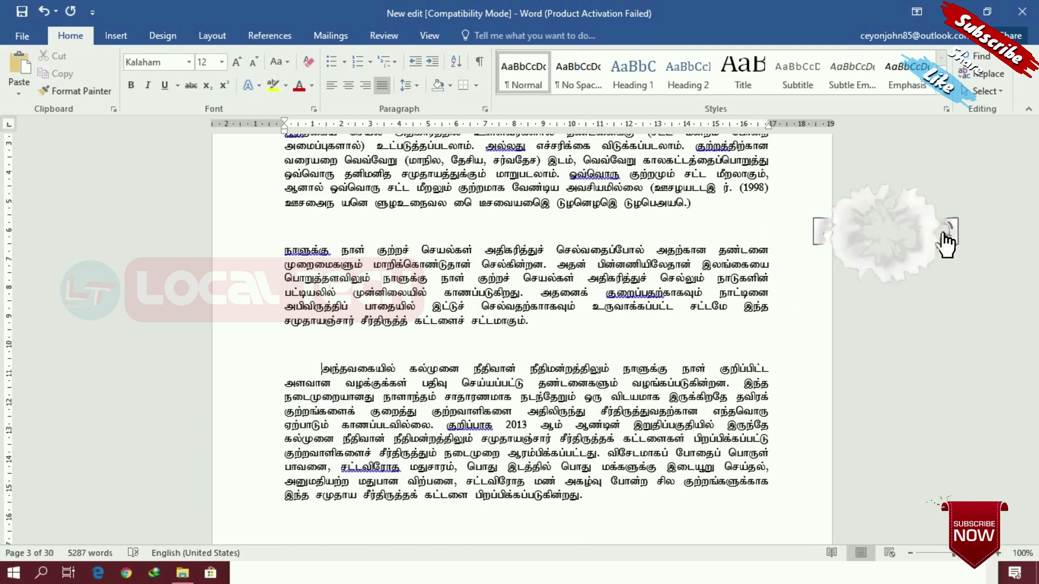
key("BackSpace")
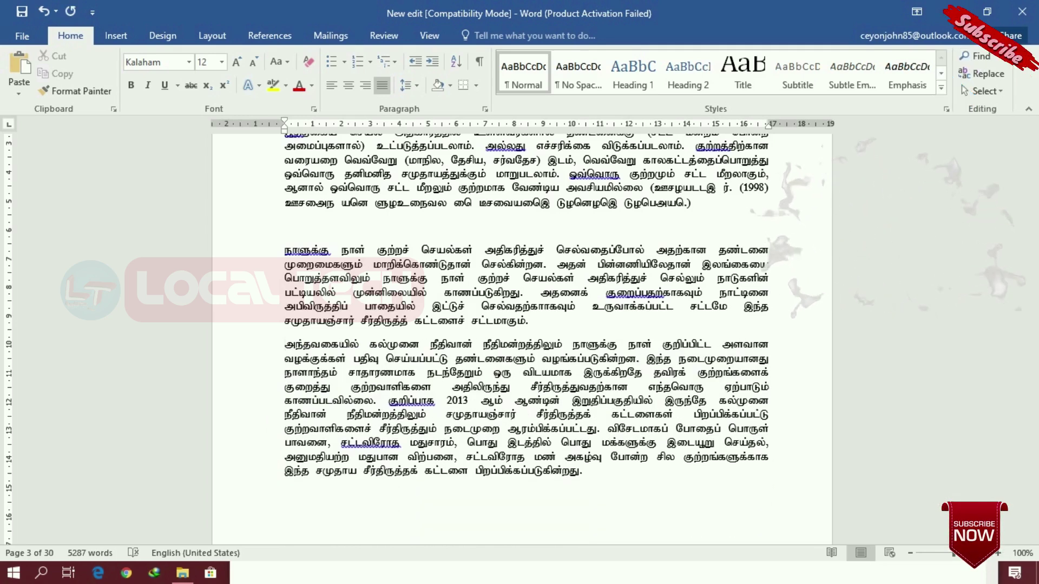
Remove the extra blank lines above the paragraph starting "இலங்கையின் 1999" and select the garbled 1998 citation under heading 01.1.
left_click_drag(1034, 165, 1034, 168)
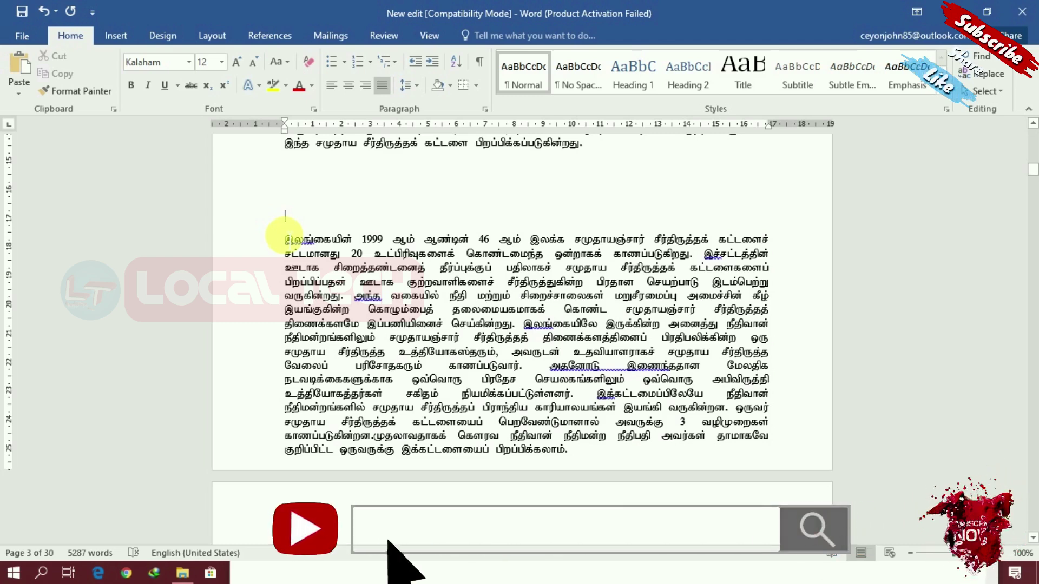
key("BackSpace")
key("BackSpace")
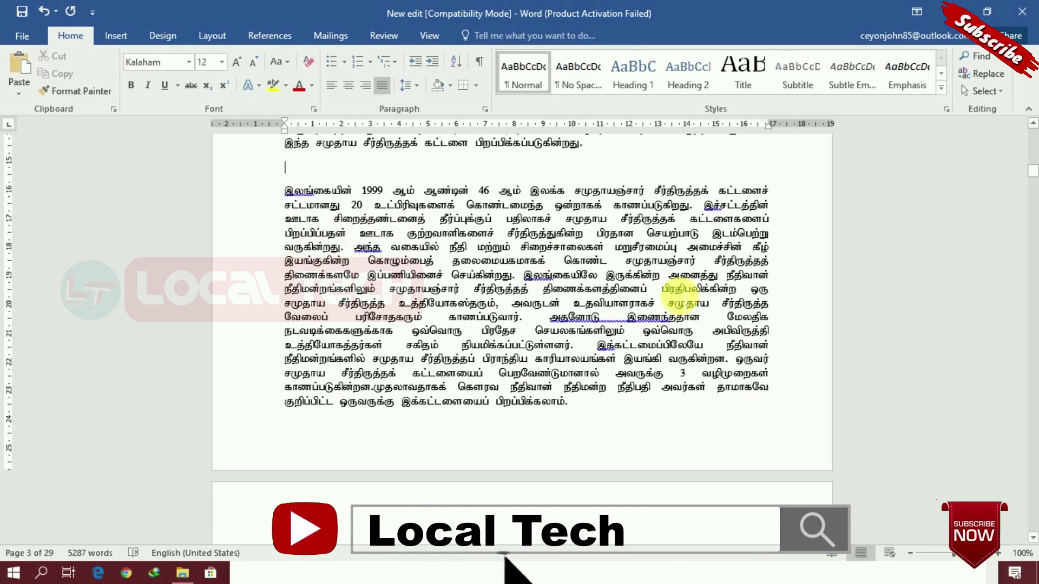
left_click_drag(1033, 172, 1030, 162)
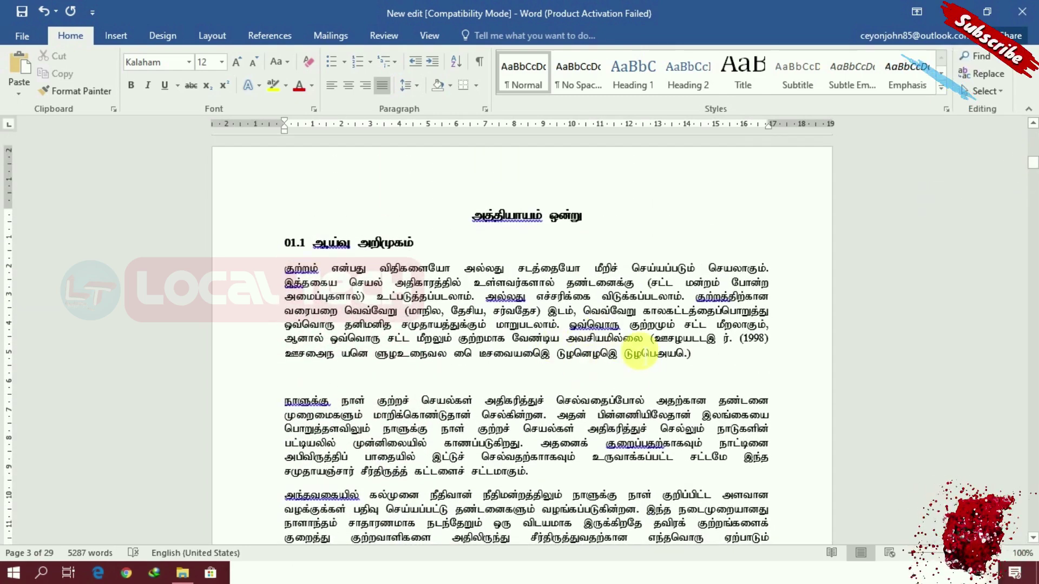
left_click_drag(651, 338, 692, 355)
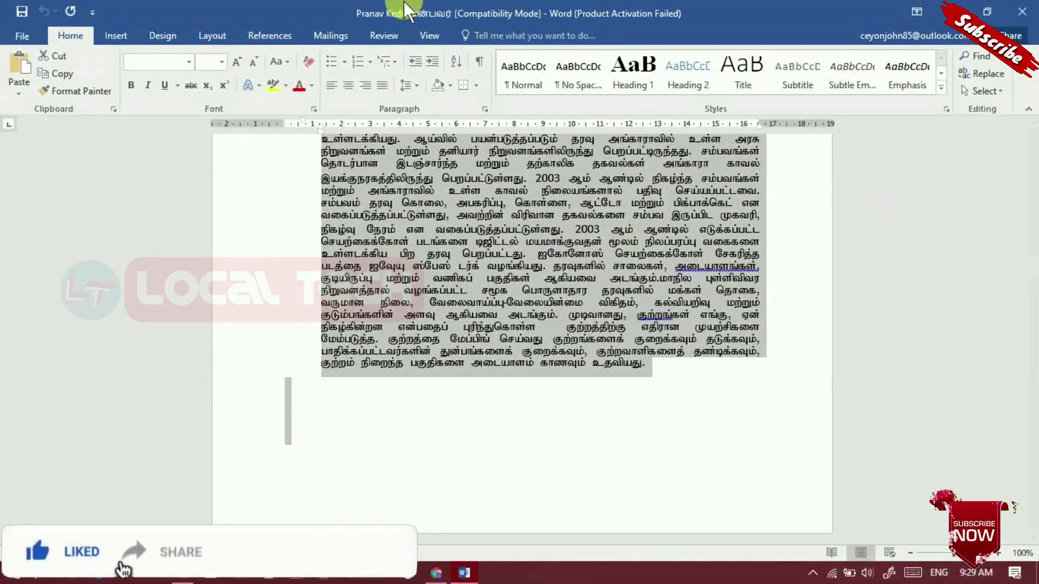
Copy the entire selected text of the Word document containing the numbered research summaries.
right_click(446, 176)
left_click(467, 207)
key("alt")
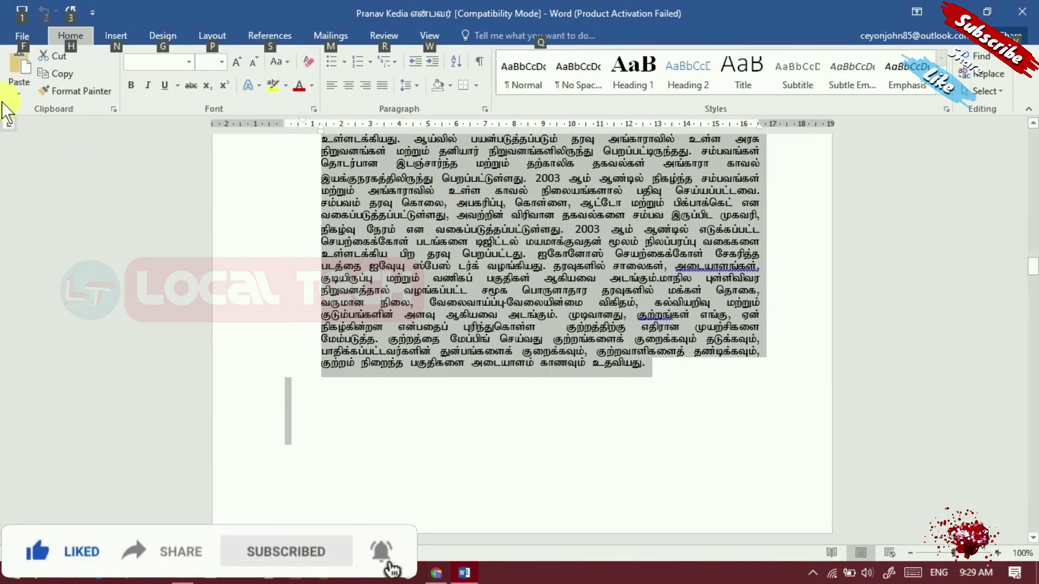
left_click(357, 228)
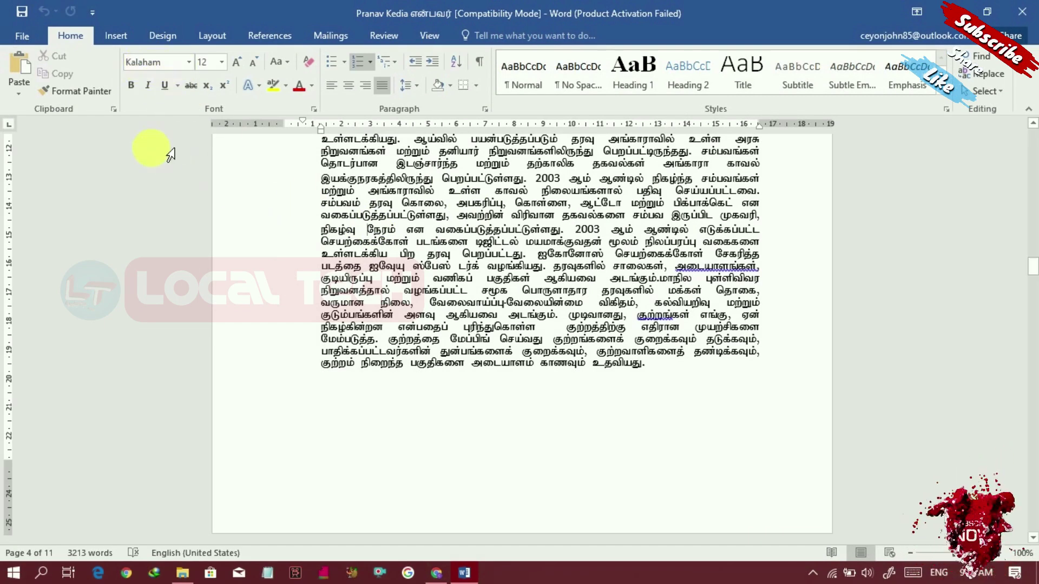
Replace the old text in the Bamini to Unicode converter with the copied document text, convert it and copy the result.
key("alt+Tab")
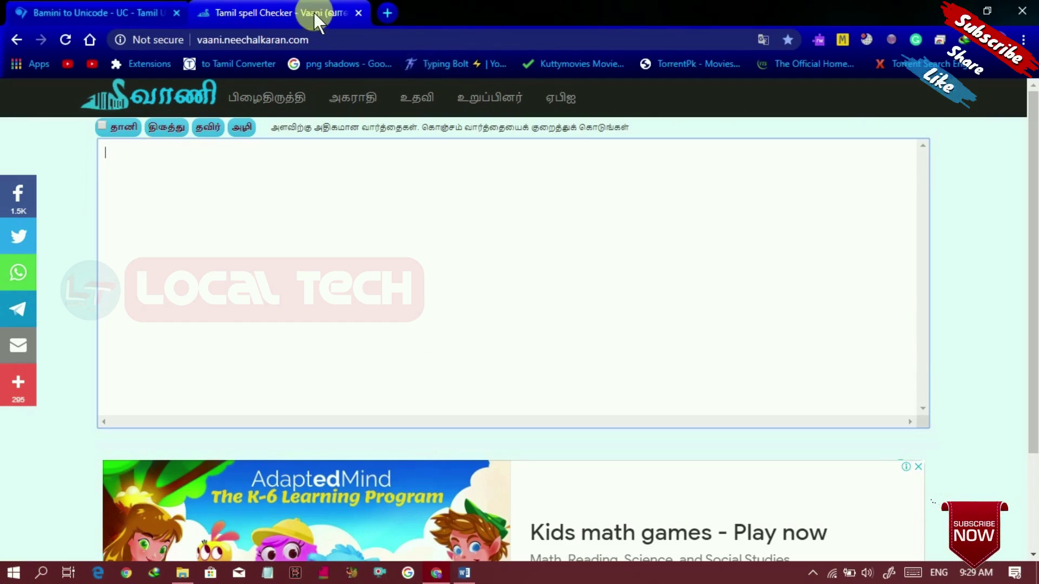
left_click(127, 11)
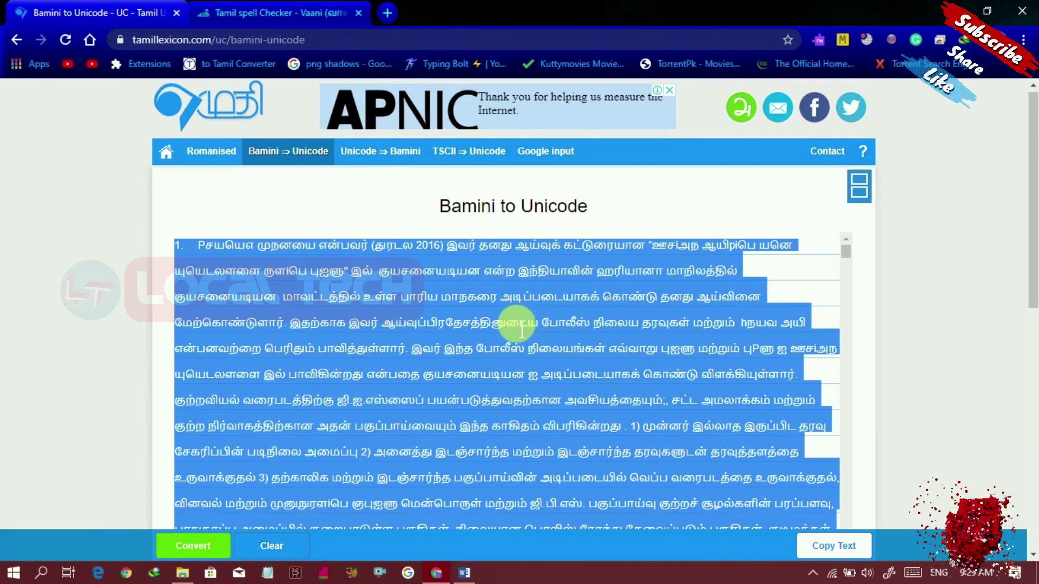
key("Delete")
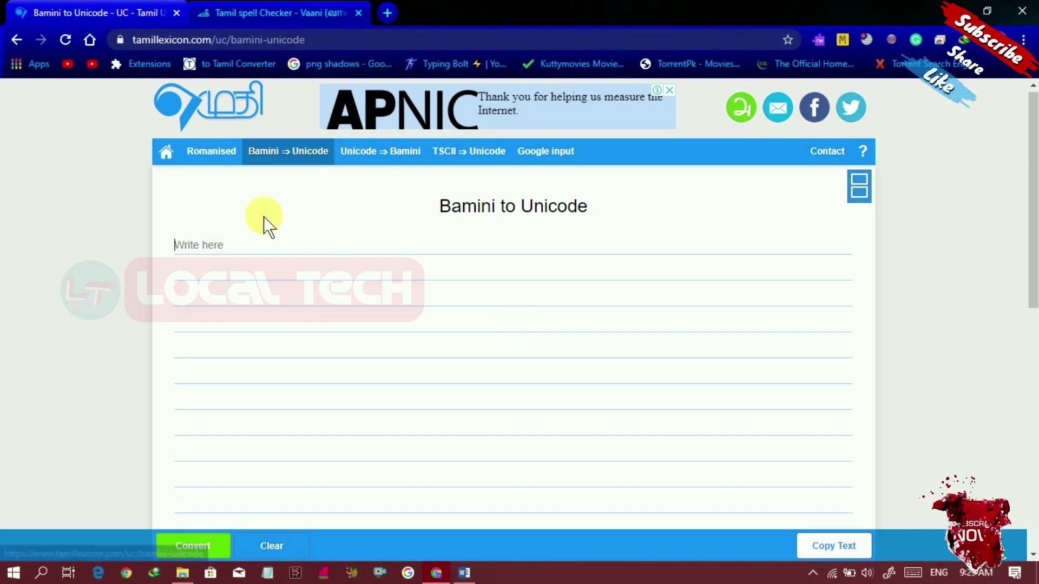
key("ctrl+v")
left_click(192, 546)
left_click(833, 545)
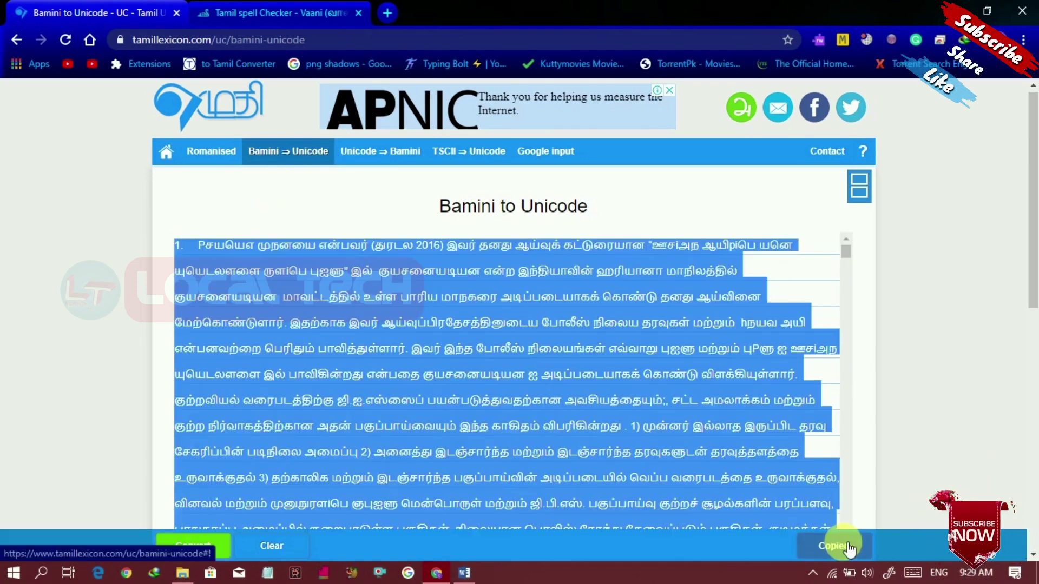
Try to spell-check the entire converted Unicode text in the Vaani spell checker.
left_click(233, 12)
left_click(126, 193)
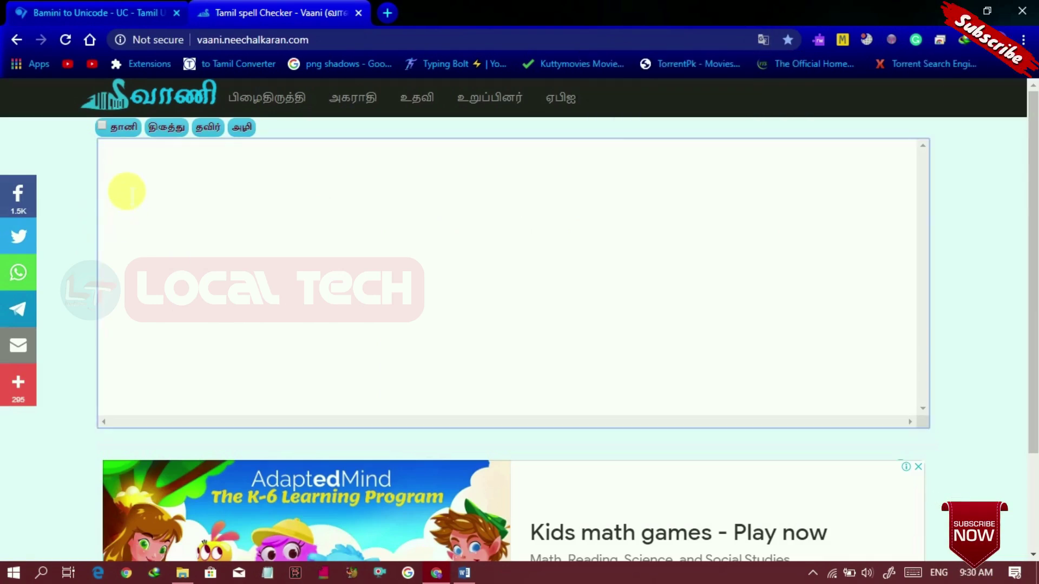
key("ctrl+v")
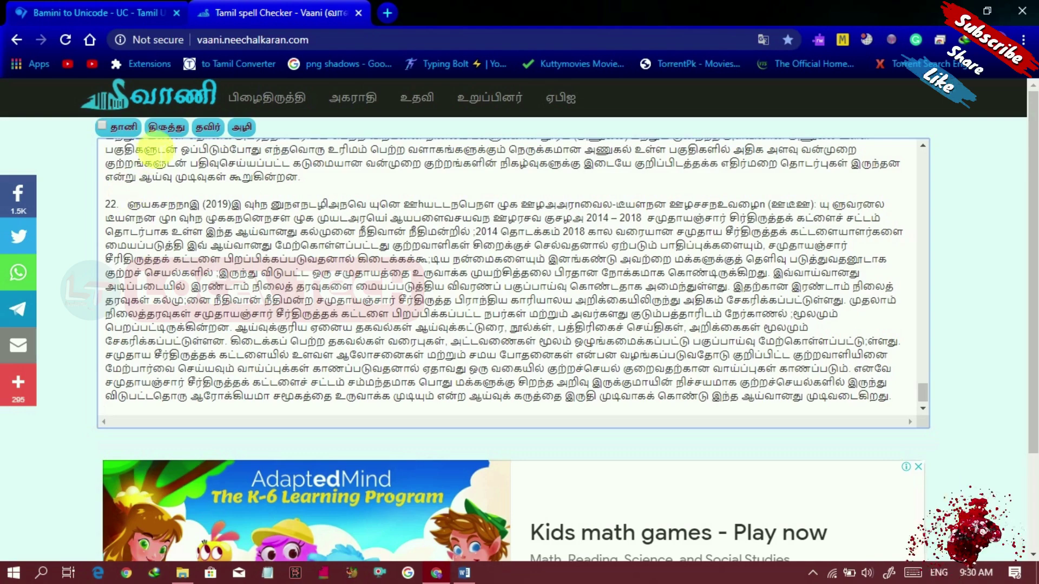
left_click(168, 130)
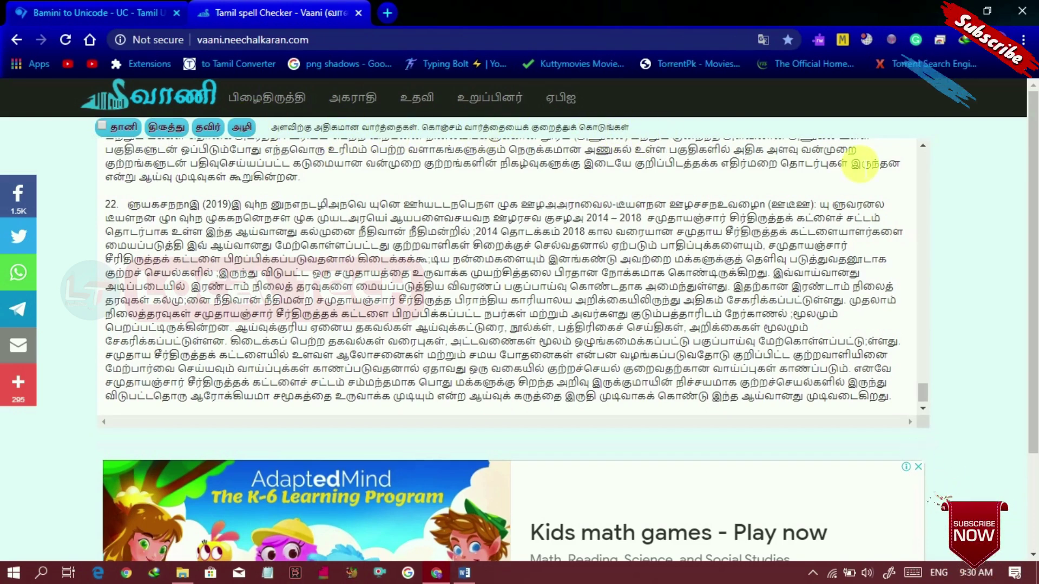
Delete all of the text from the Vaani spell checker.
left_click(447, 204)
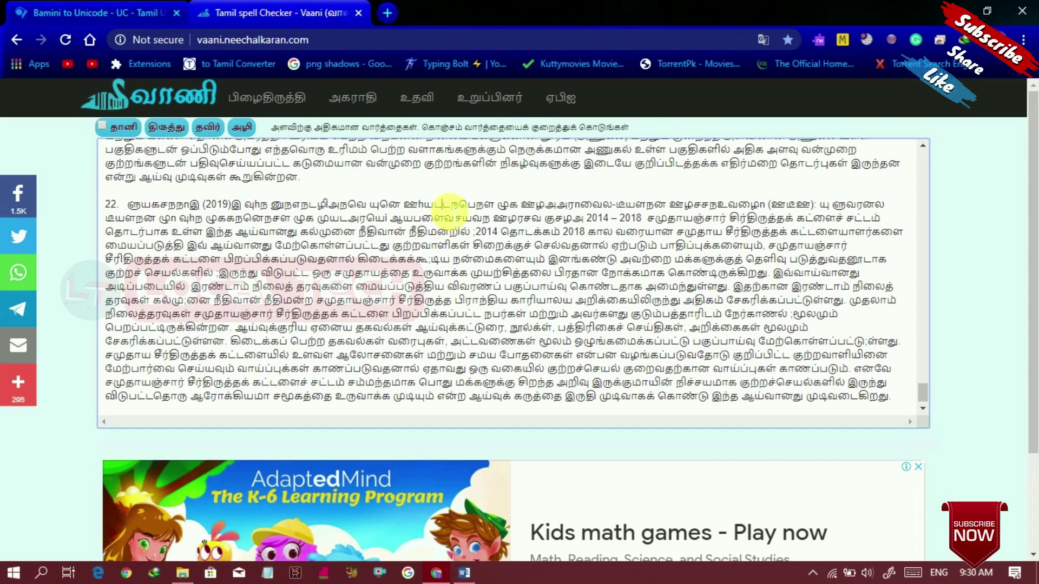
key("ctrl+a")
key("Delete")
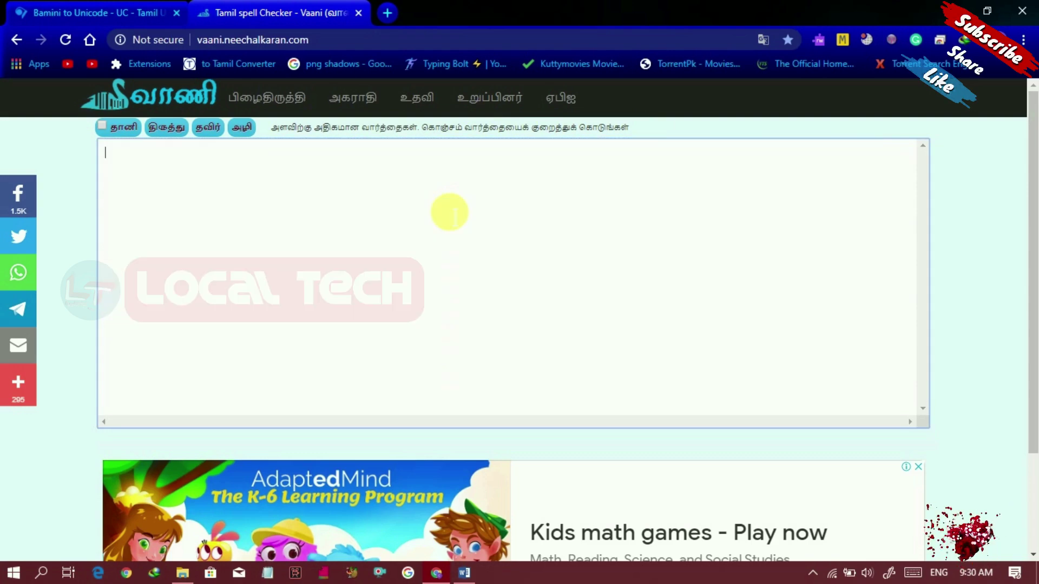
Return to the research summaries document in Word and copy a shorter portion starting from item 1.
key("alt+Tab")
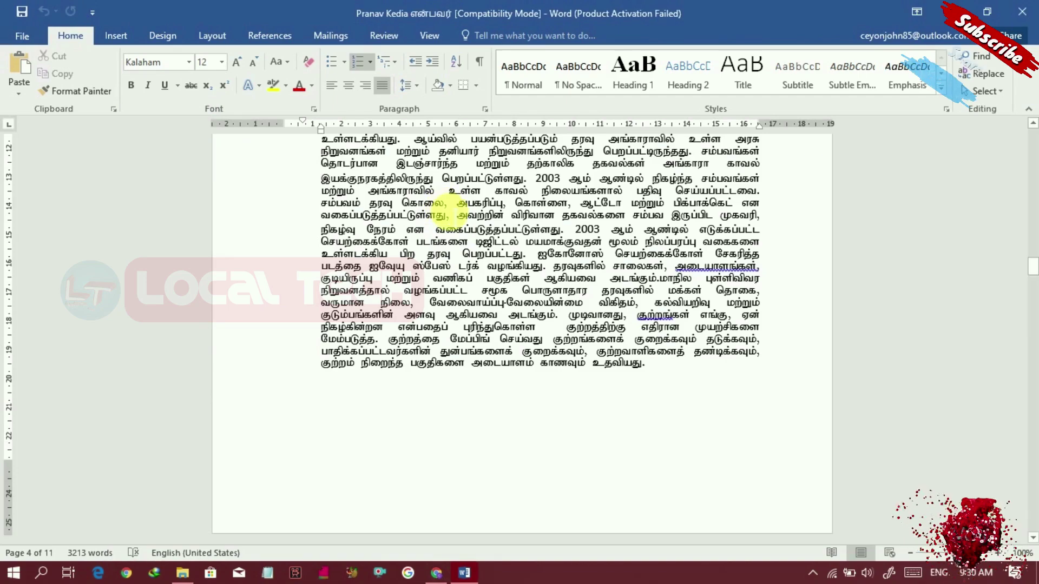
left_click_drag(1033, 266, 1034, 133)
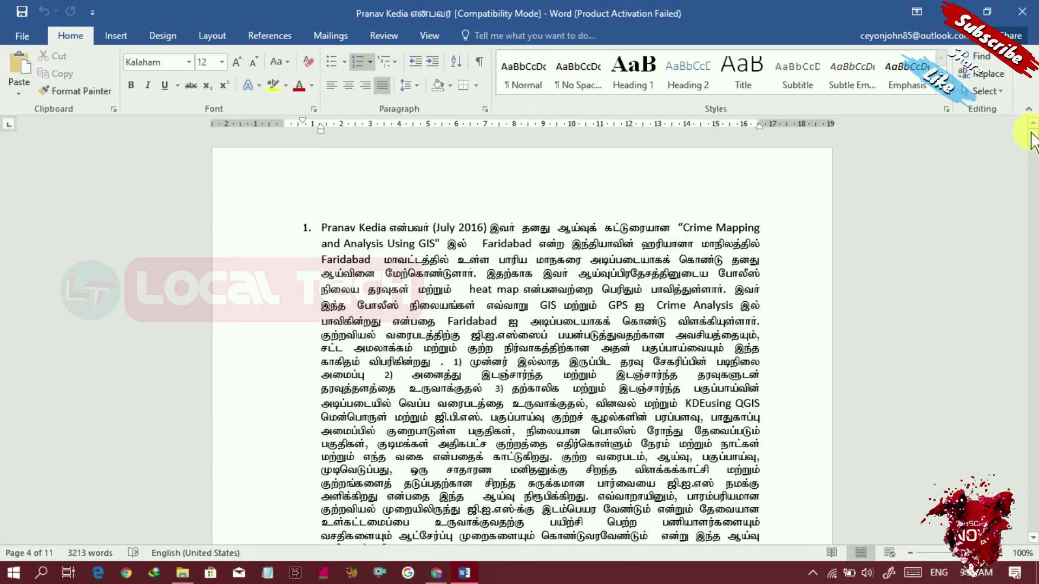
left_click(307, 228)
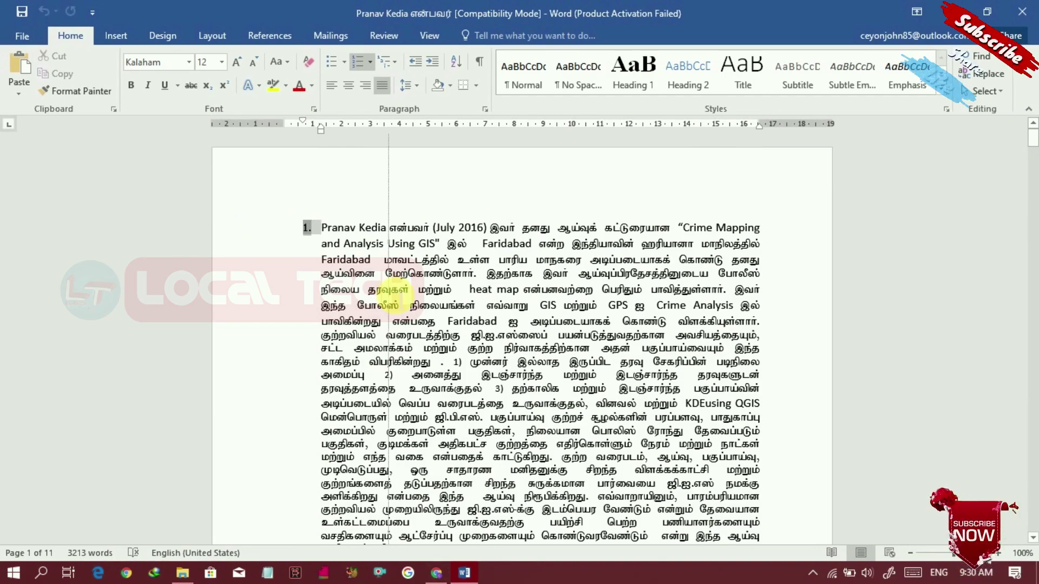
left_click_drag(314, 388, 540, 384)
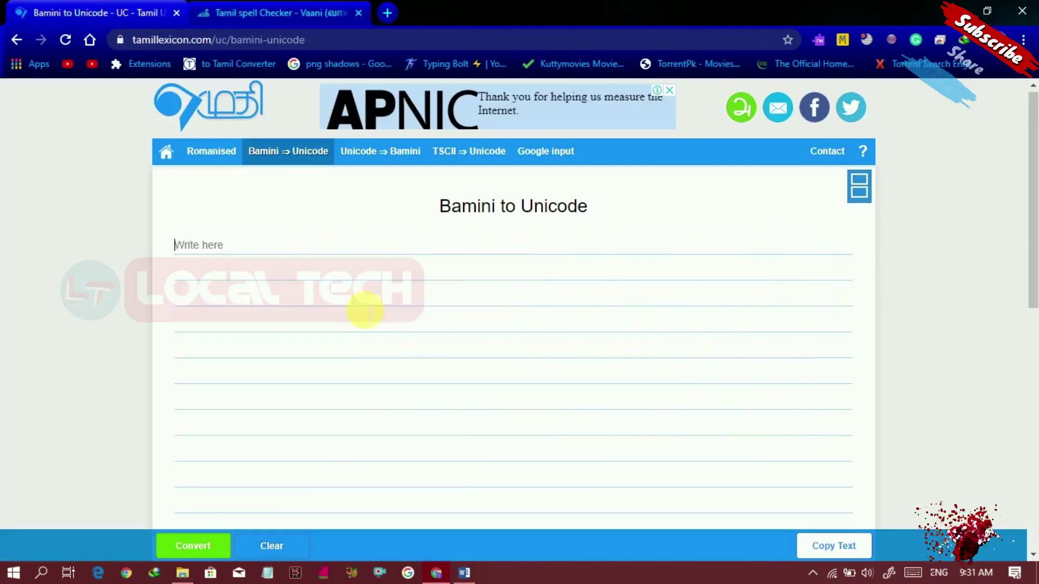
Convert the shorter portion from Bamini to Unicode and run the spelling check on it in Vaani.
key("ctrl+v")
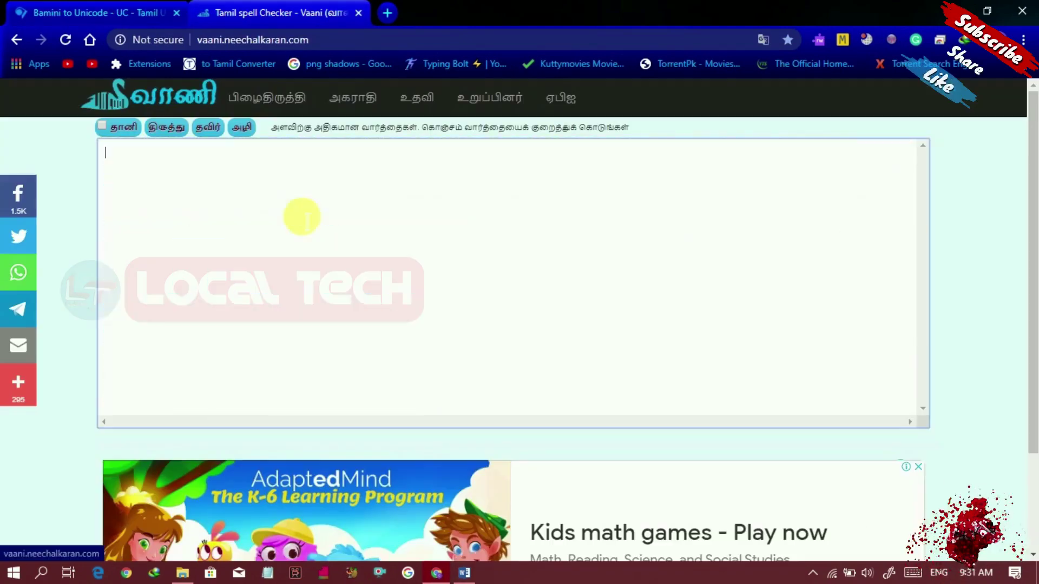
key("ctrl+v")
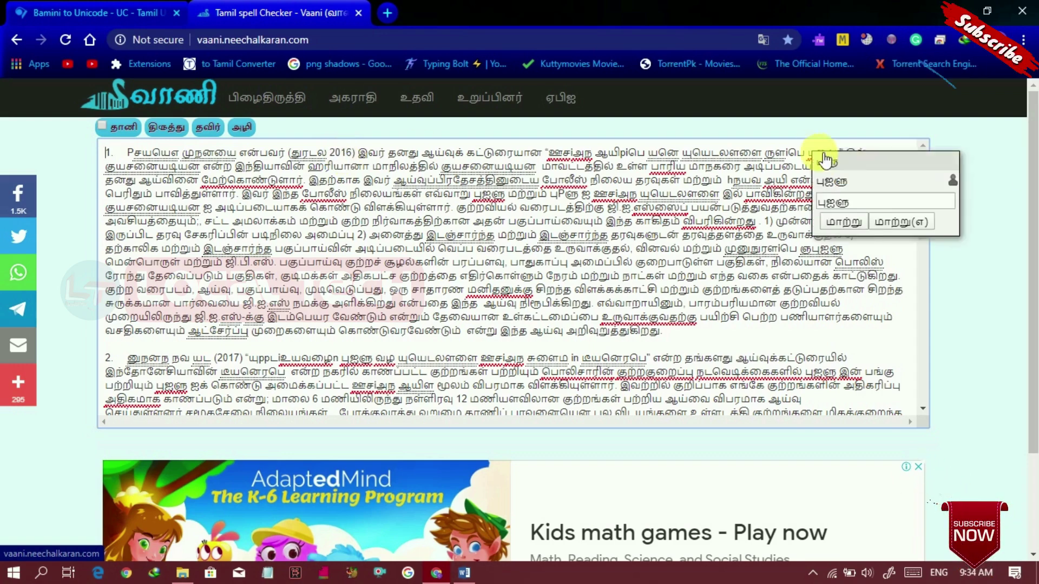
mouse_move(327, 217)
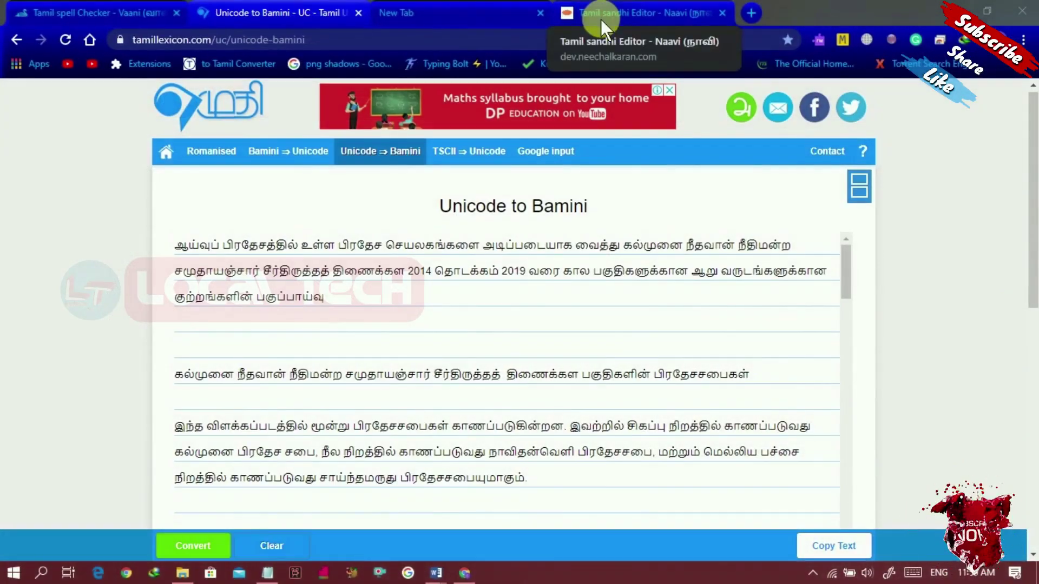
Paste the copied Tamil text into the Naavi Tamil sandhi editor and inspect it for sandhi errors.
left_click(600, 20)
left_click(484, 258)
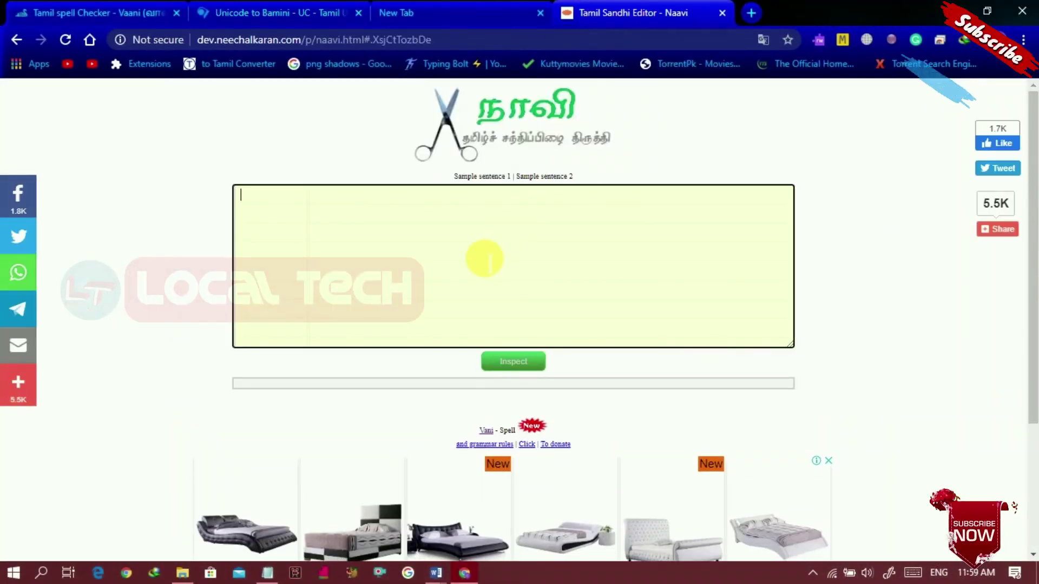
key("ctrl+v")
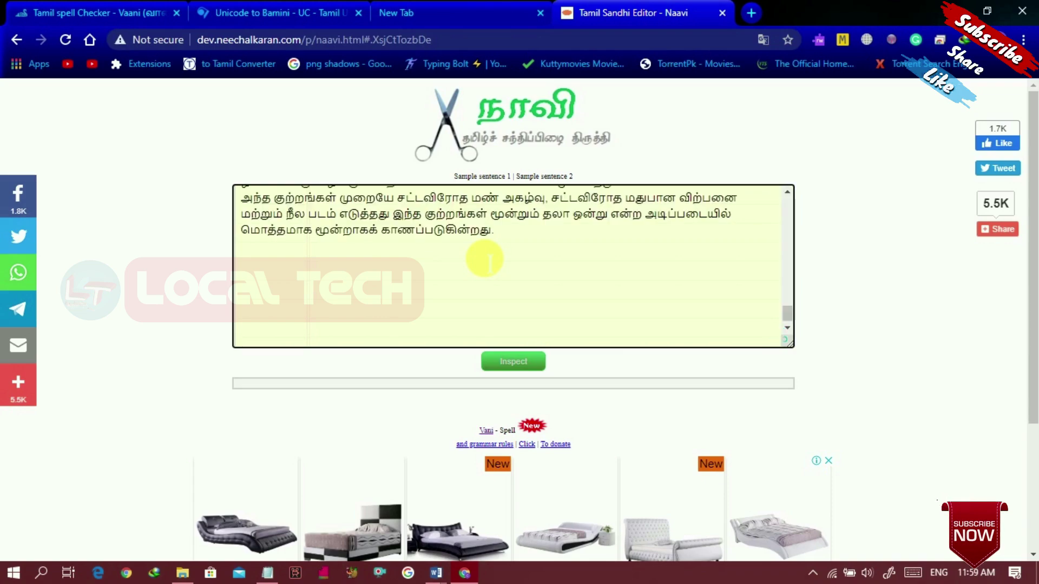
left_click_drag(790, 316, 788, 226)
left_click(534, 370)
Switch the translated Naavi page from English back to the original Tamil and examine the colour-coded words in the results.
left_click_drag(1034, 213, 1034, 278)
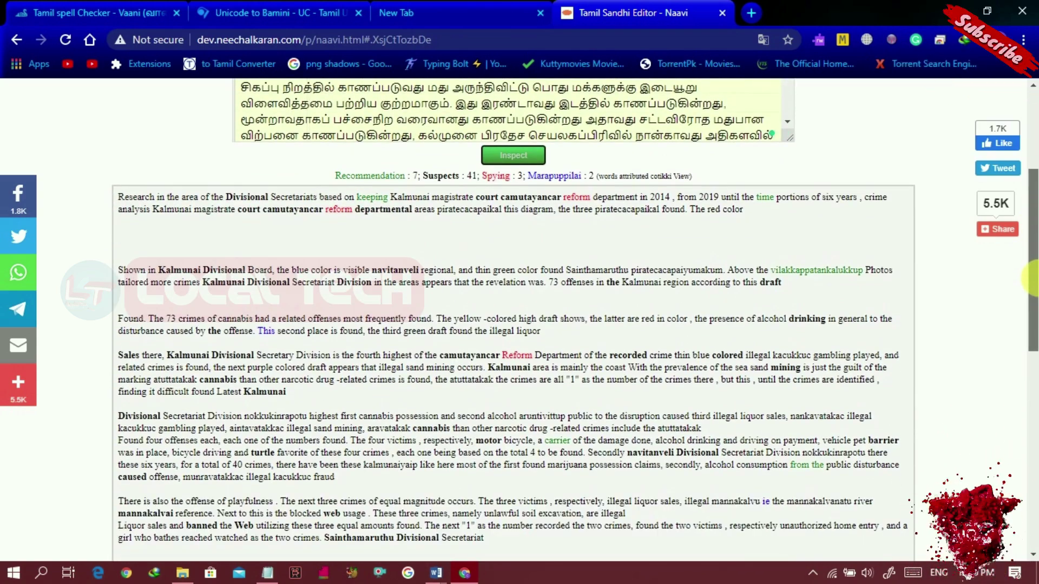
left_click(764, 40)
left_click(618, 69)
left_click_drag(1033, 303, 1033, 262)
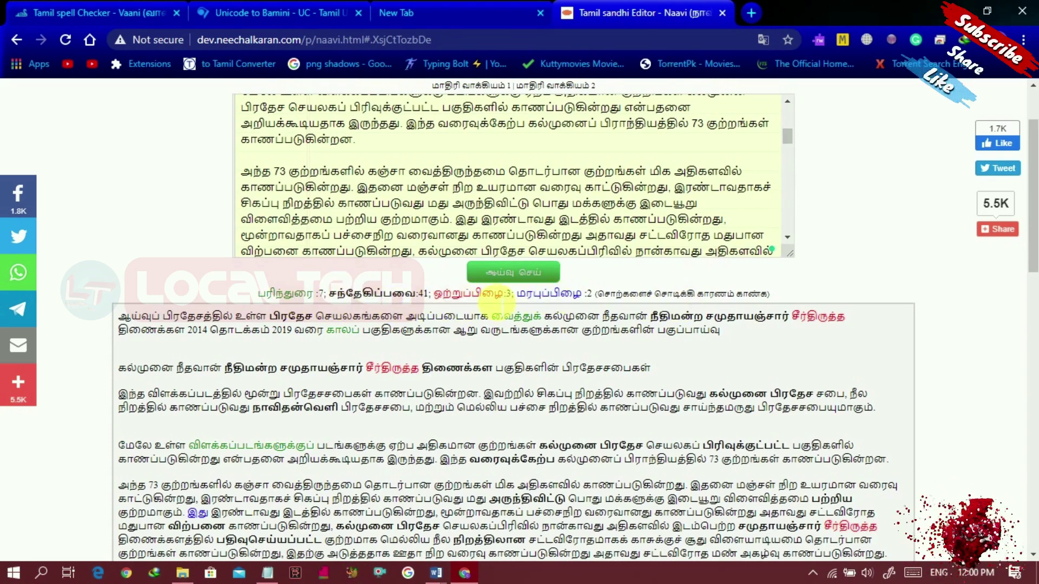
scroll(757, 336, "down", 1)
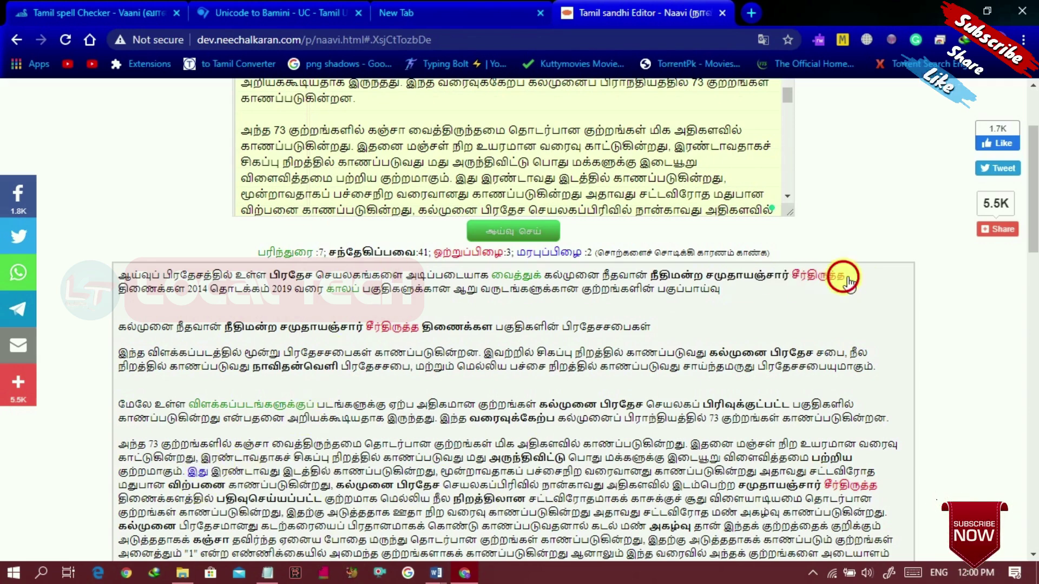
Convert the Tamil text in the Unicode to Bamini converter and copy the converted text.
scroll(849, 281, "down", 6)
scroll(1036, 265, "up", 3)
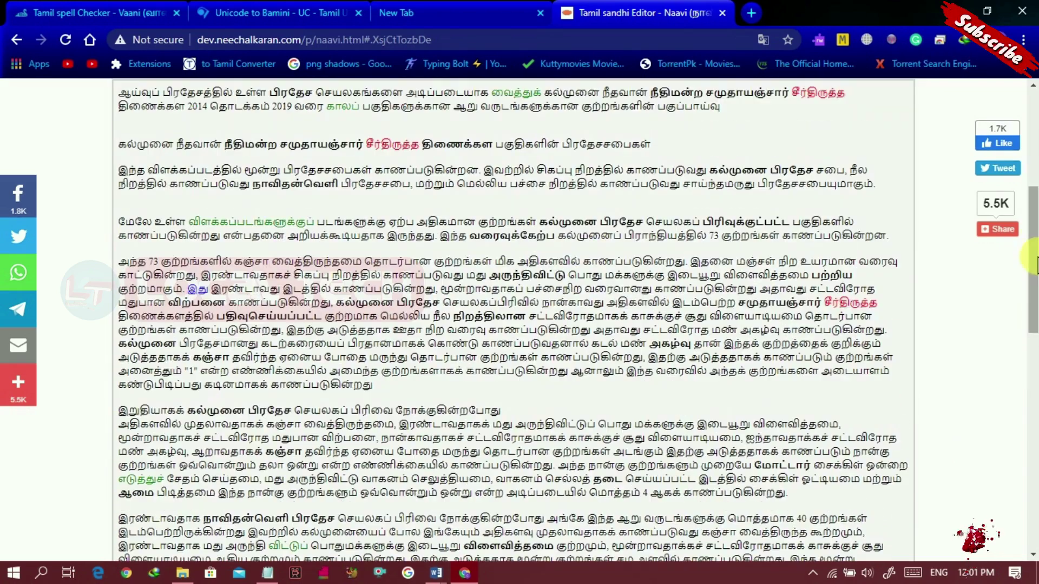
left_click(276, 13)
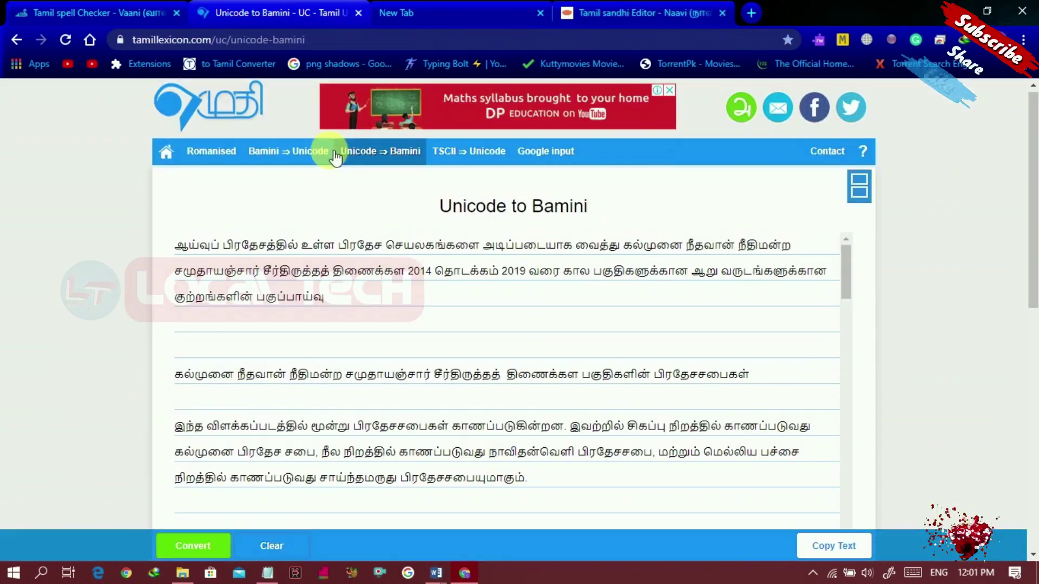
left_click(215, 546)
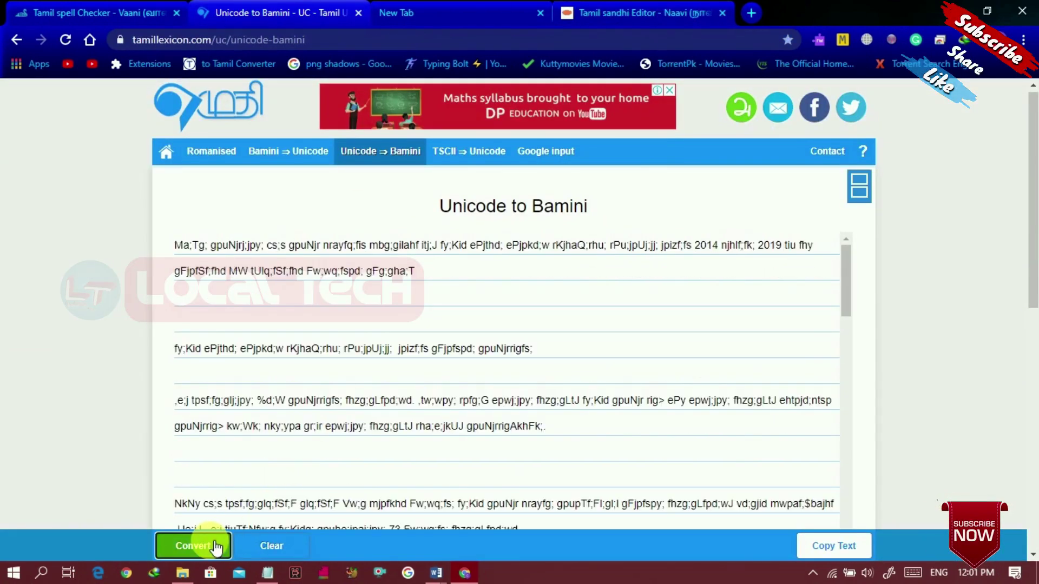
left_click(820, 546)
key("alt+Tab")
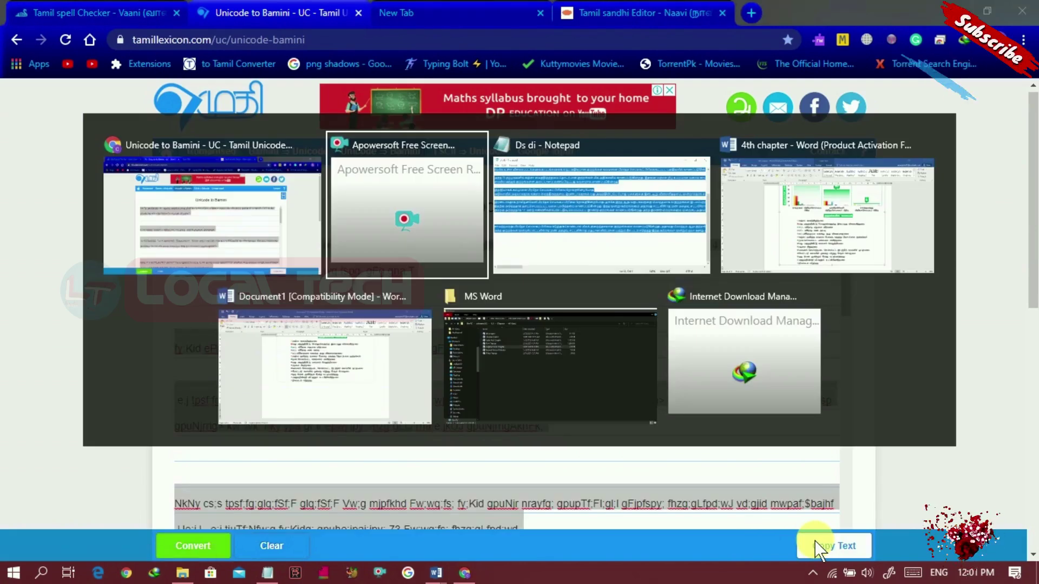
key("alt+Tab")
key("alt+Tab")
key("alt+Tab")
key("alt+Tab")
key("alt+Tab")
key("alt+Tab")
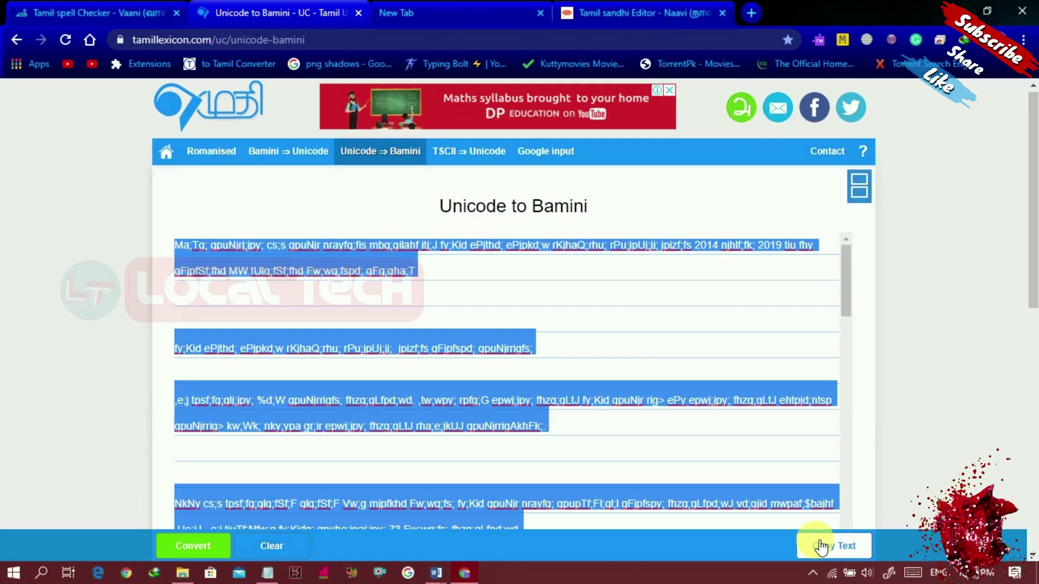
key("super")
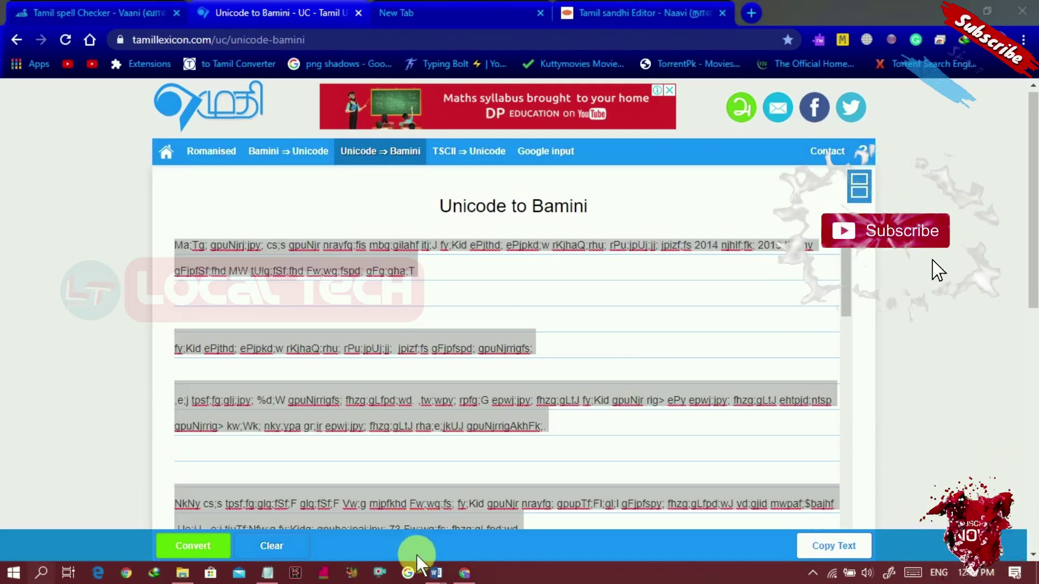
key("super")
Create a new blank Word document and paste the converted Bamini text into it in 12 pt Kalaham.
middle_click(436, 573)
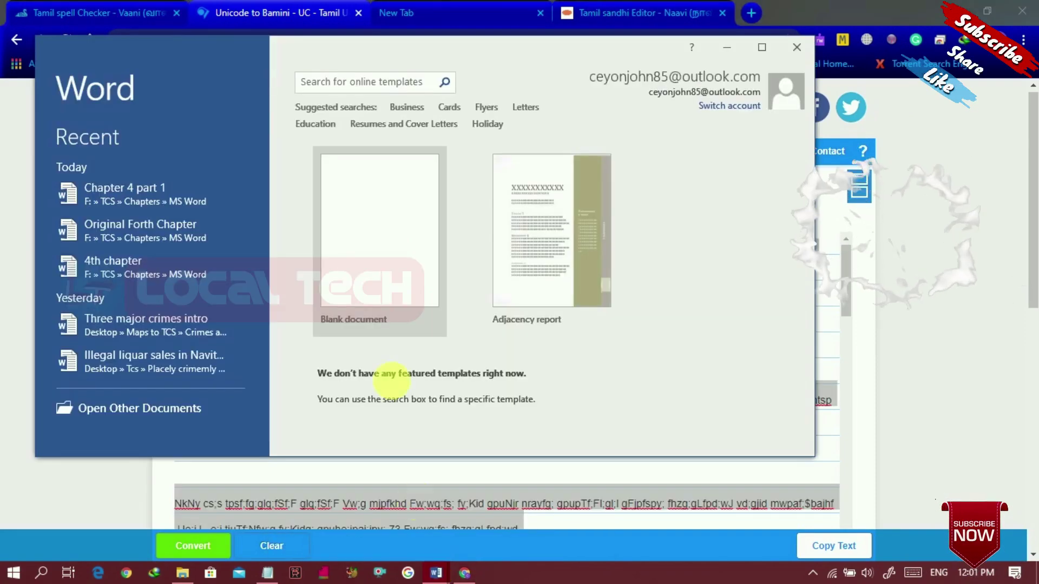
left_click(367, 265)
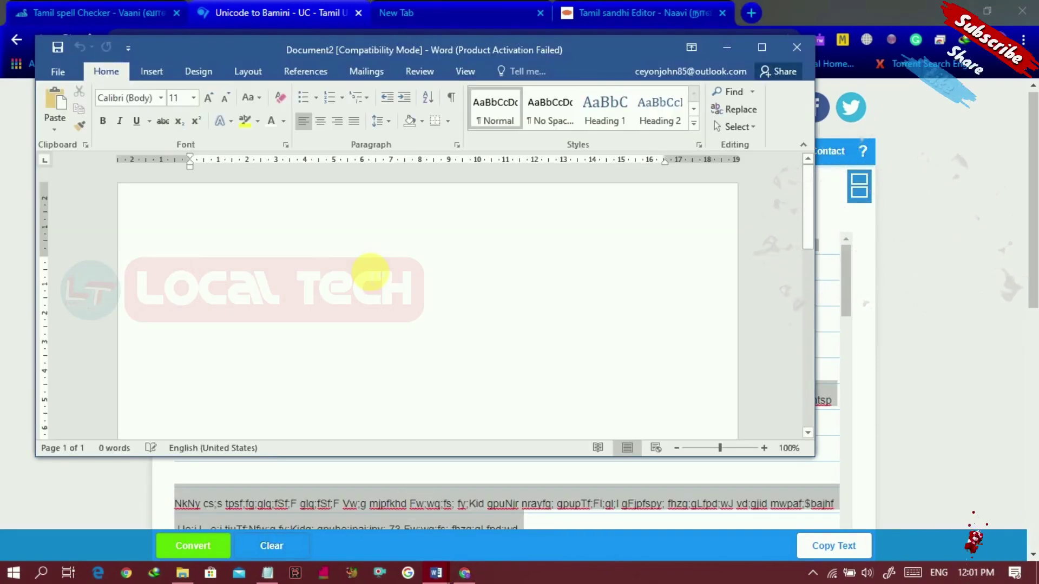
key("ctrl+v")
left_click(762, 47)
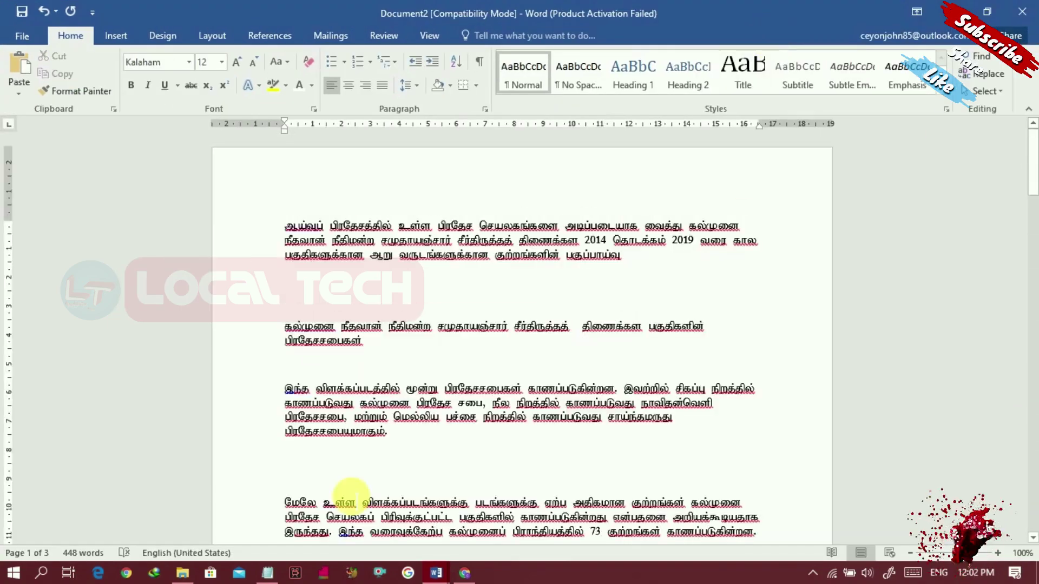
Place the Word document and the Naavi results side by side and compare the flagged words with the pasted text.
key("super+Right")
left_click(247, 183)
left_click(303, 16)
left_click_drag(515, 229, 505, 158)
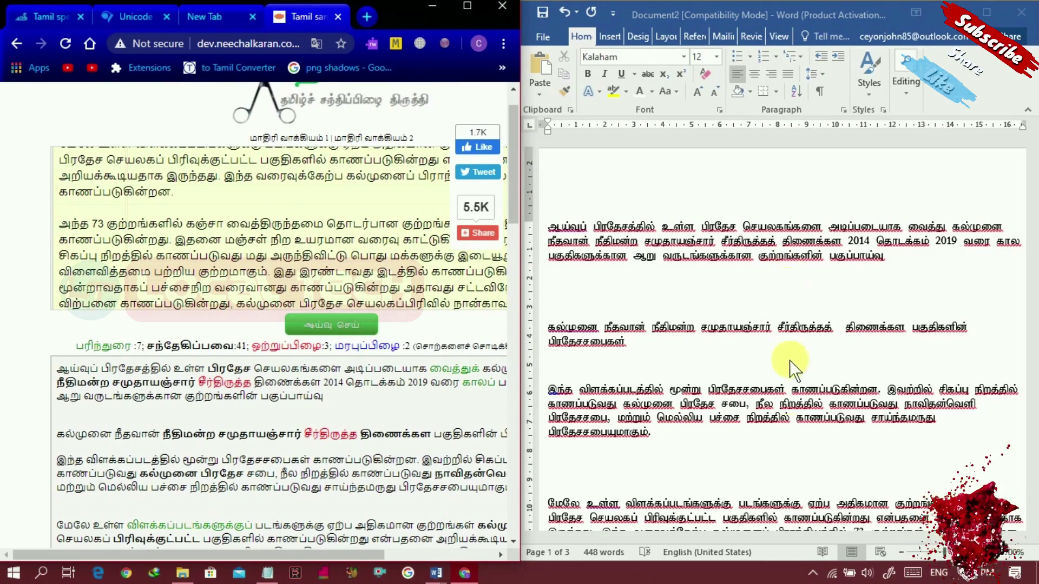
left_click(707, 536)
left_click_drag(1033, 163, 1034, 172)
left_click_drag(364, 554, 392, 551)
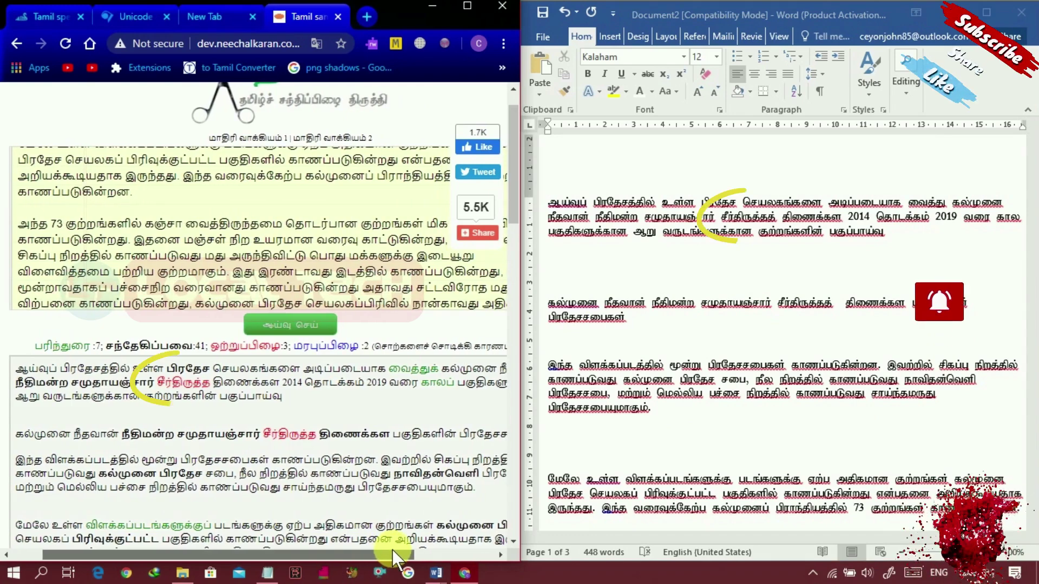
left_click_drag(392, 550, 393, 550)
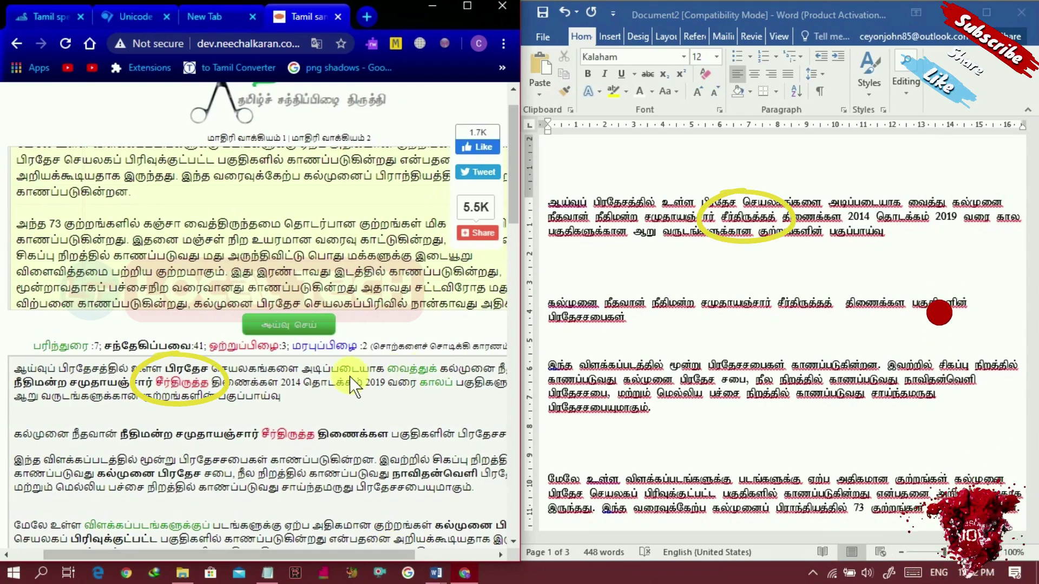
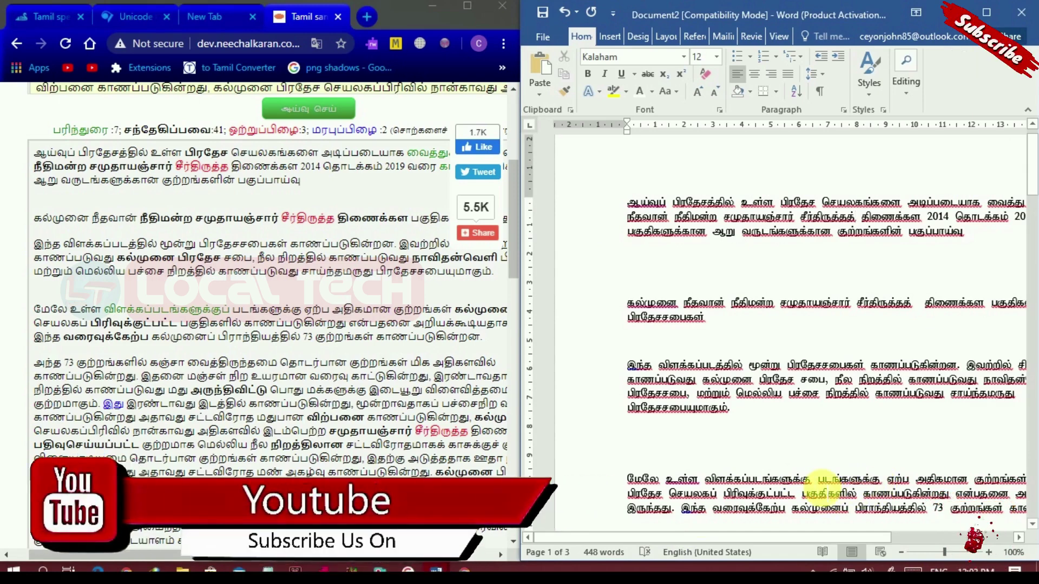
Show the sandhi explanation for the word கல்முனை in the maximized Naavi page, and copy the whole corrected result text.
left_click(468, 6)
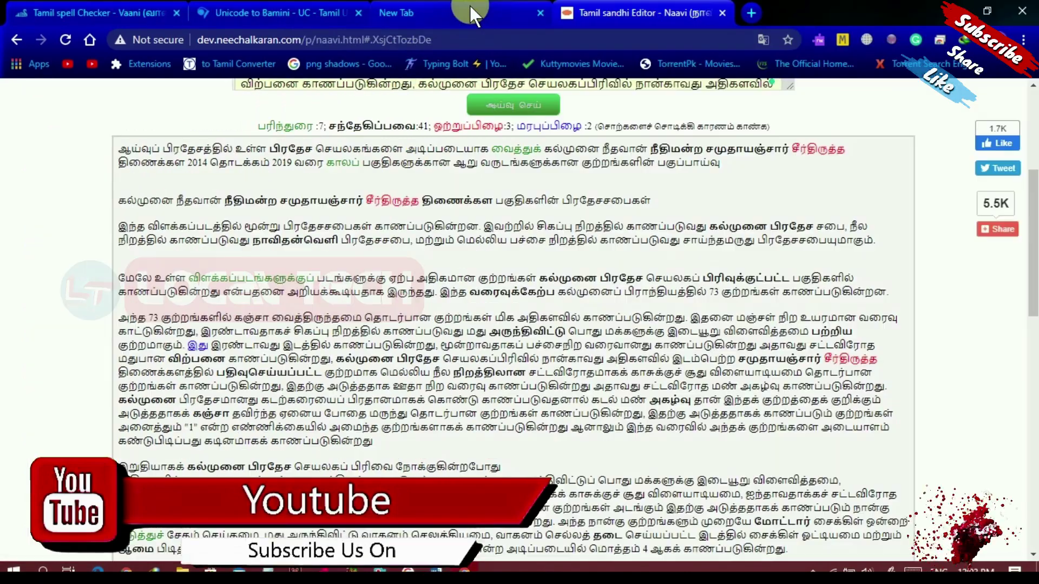
double_click(740, 227)
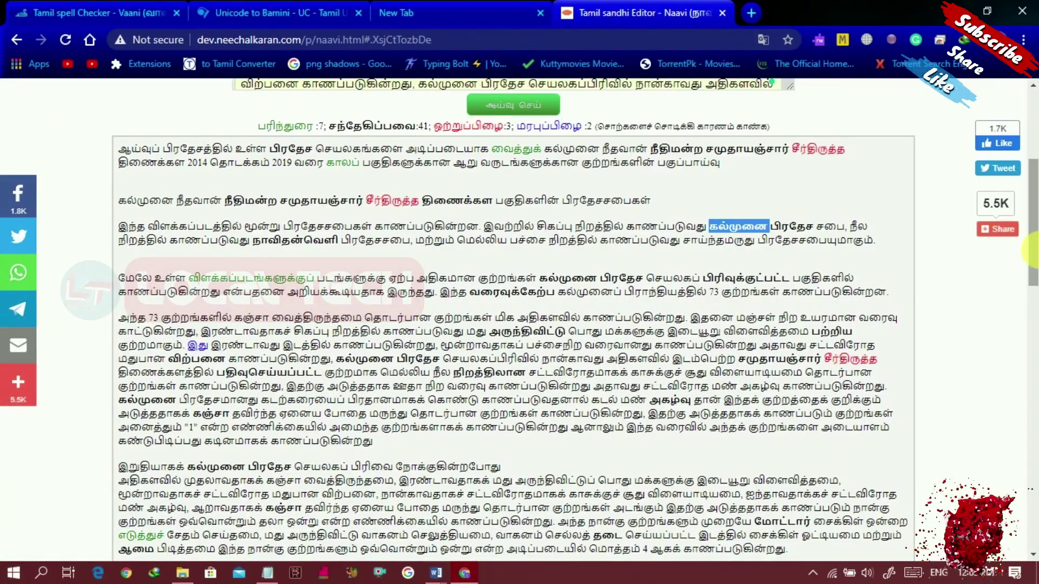
left_click_drag(125, 153, 516, 172)
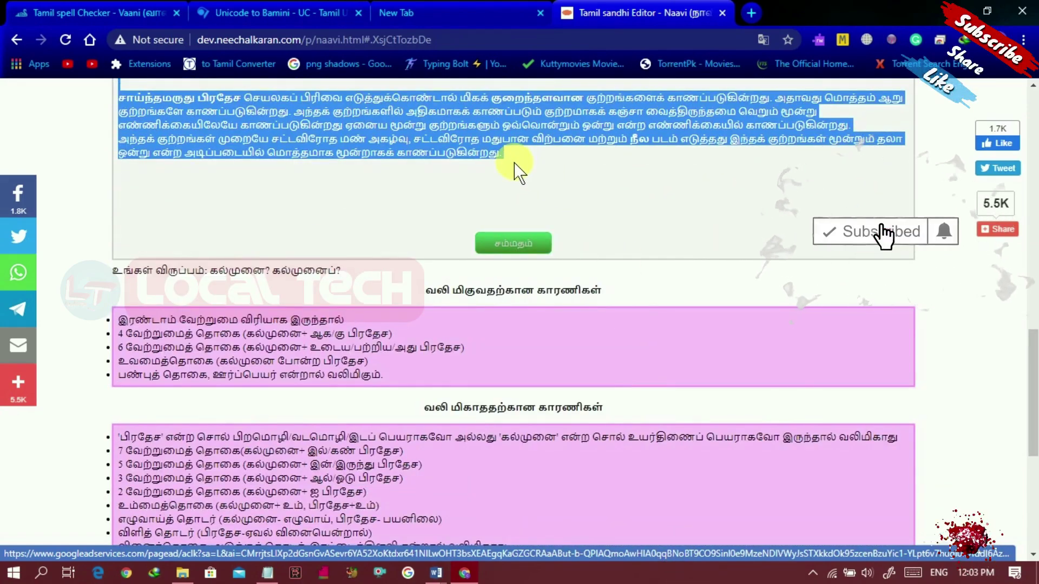
left_click_drag(1032, 389, 1020, 230)
scroll(1003, 200, "up", 2)
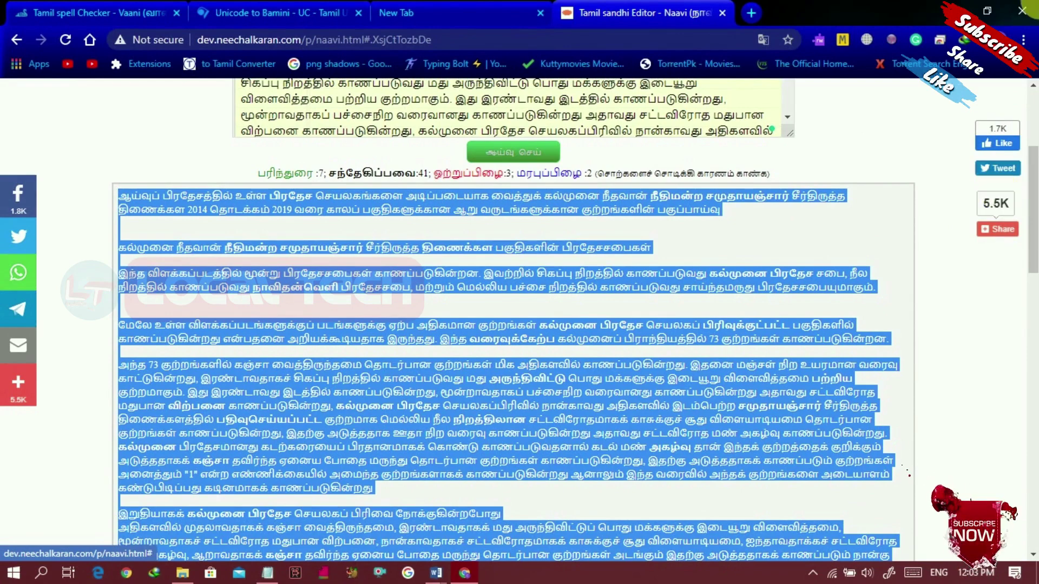
Replace the old text in the Unicode to Bamini converter with the text copied from Naavi and convert it.
left_click(286, 7)
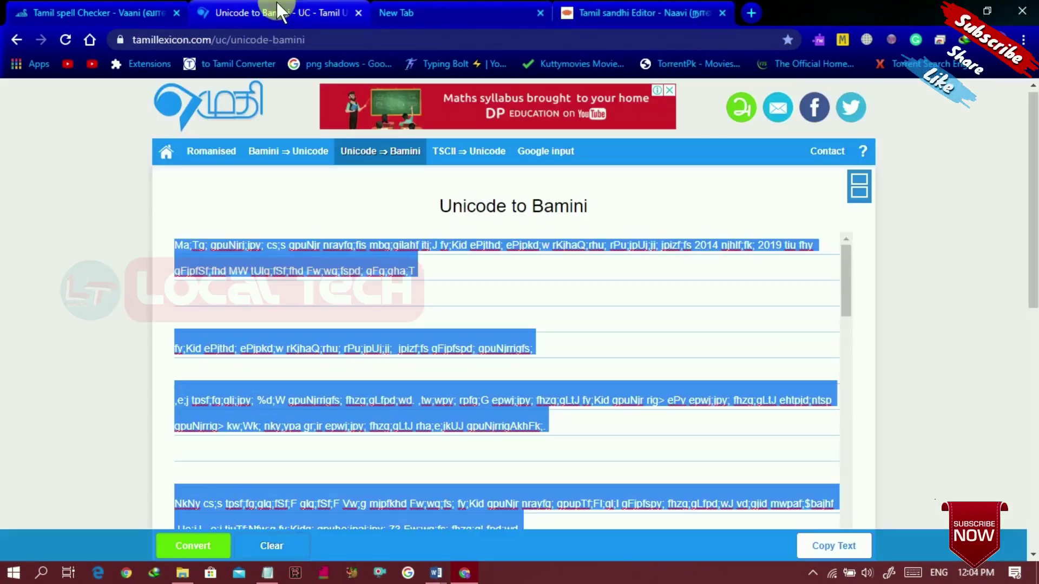
left_click(318, 253)
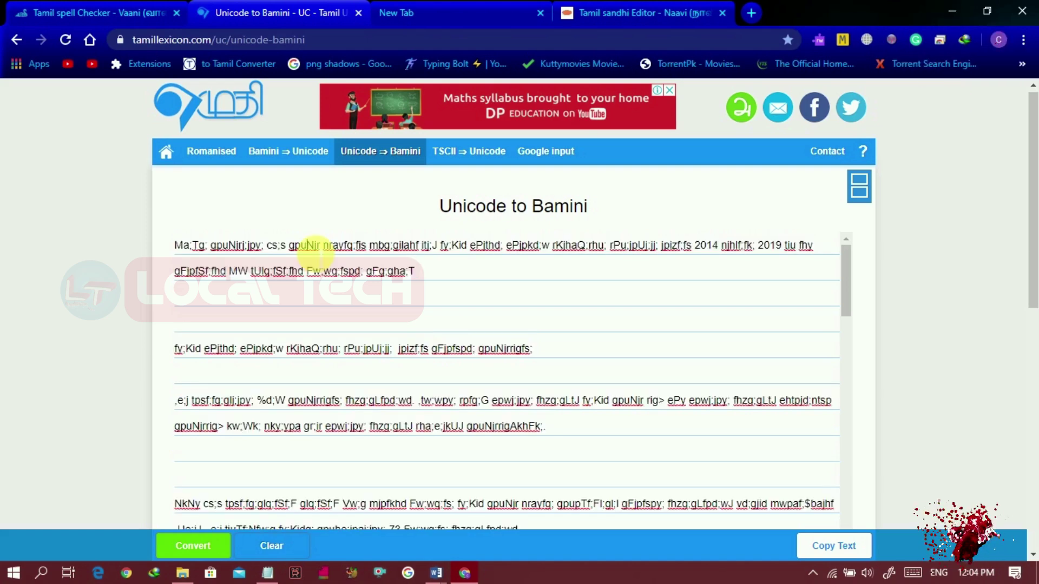
key("ctrl+a")
key("BackSpace")
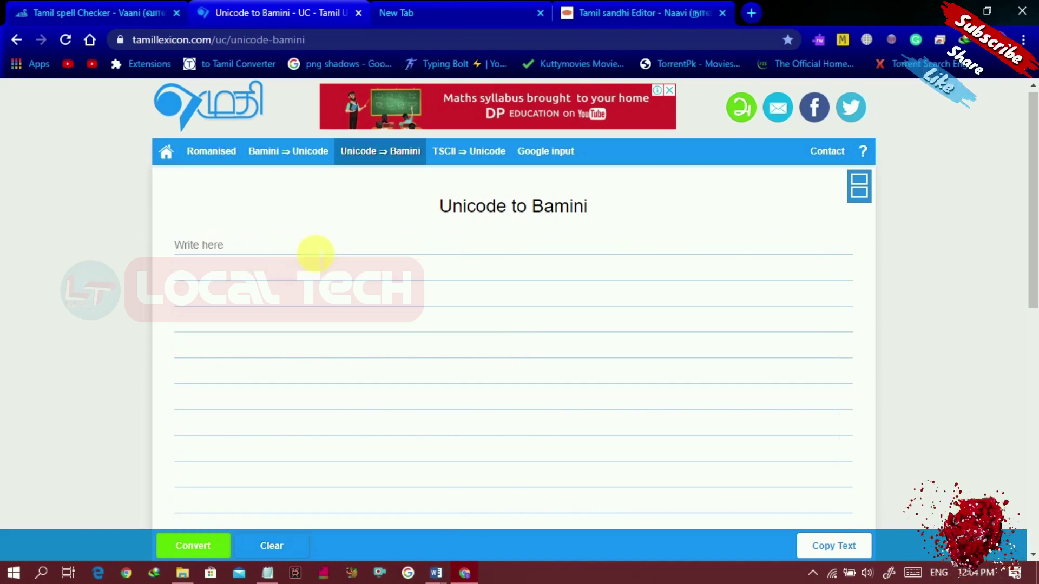
key("ctrl+v")
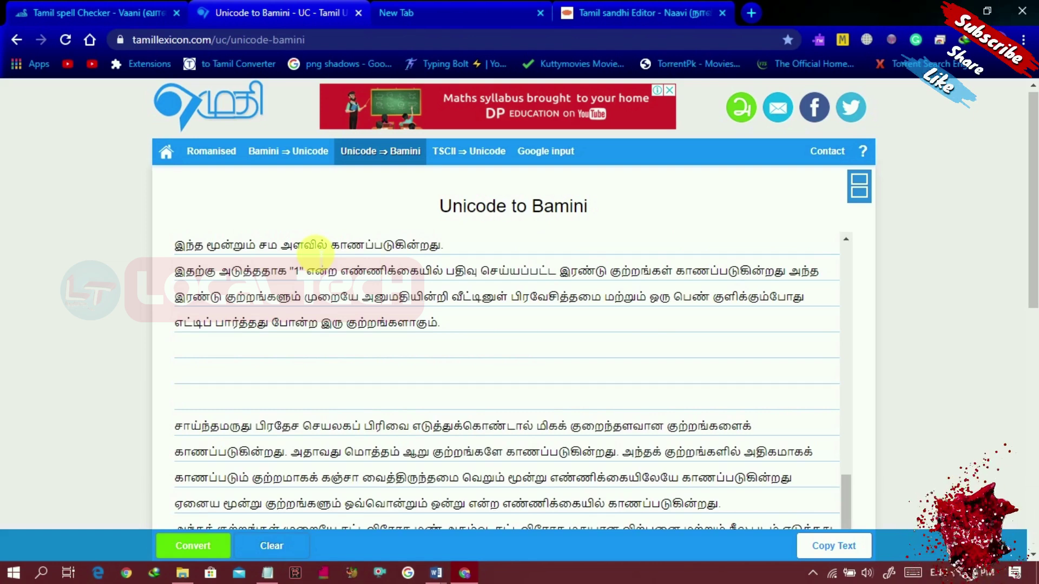
left_click(212, 549)
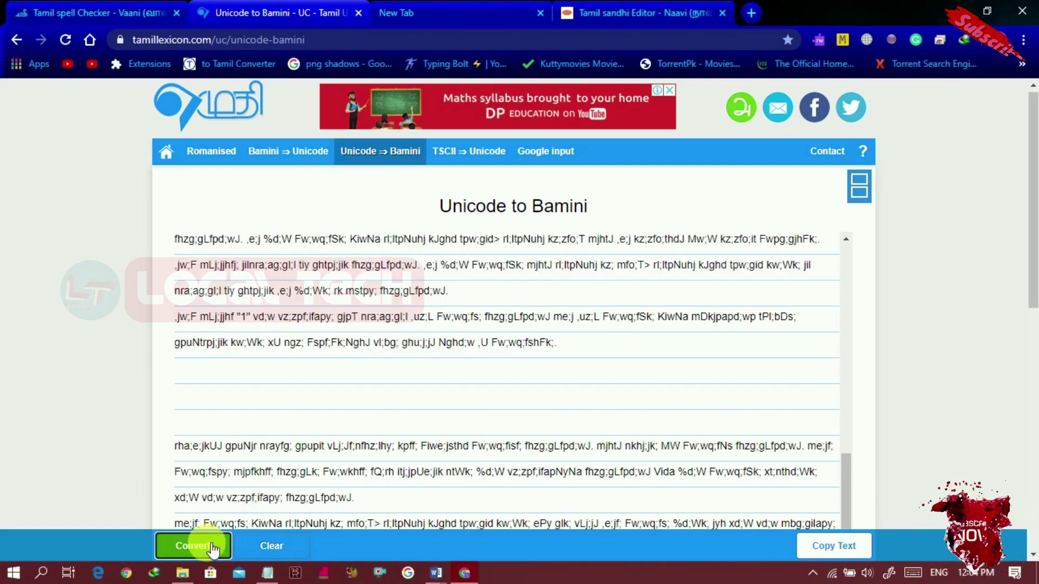
Replace the entire contents of Word's Document2 with the newly converted Bamini text and maximize the document window.
key("alt+Tab")
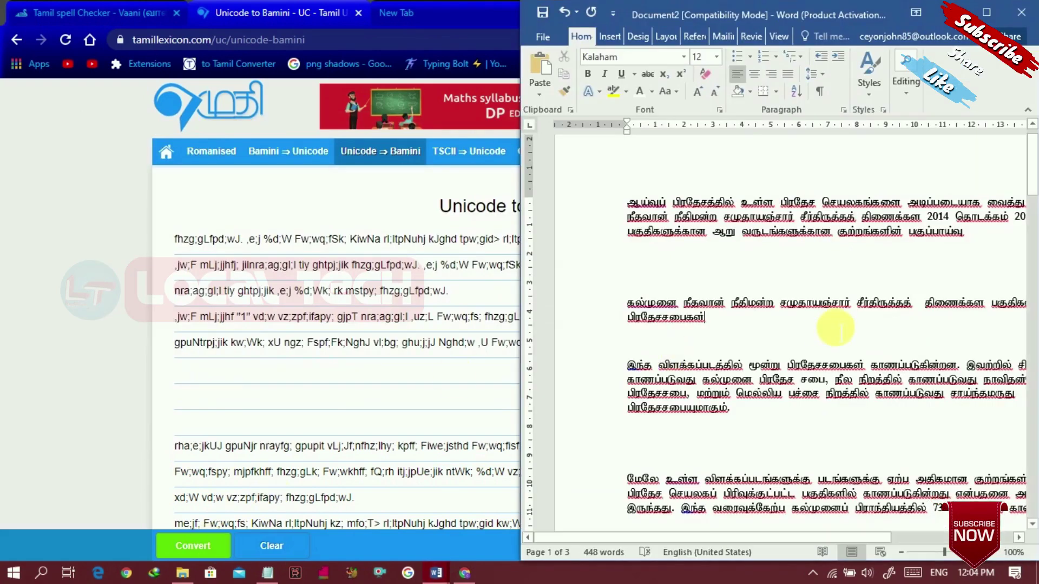
key("ctrl+a")
key("Delete")
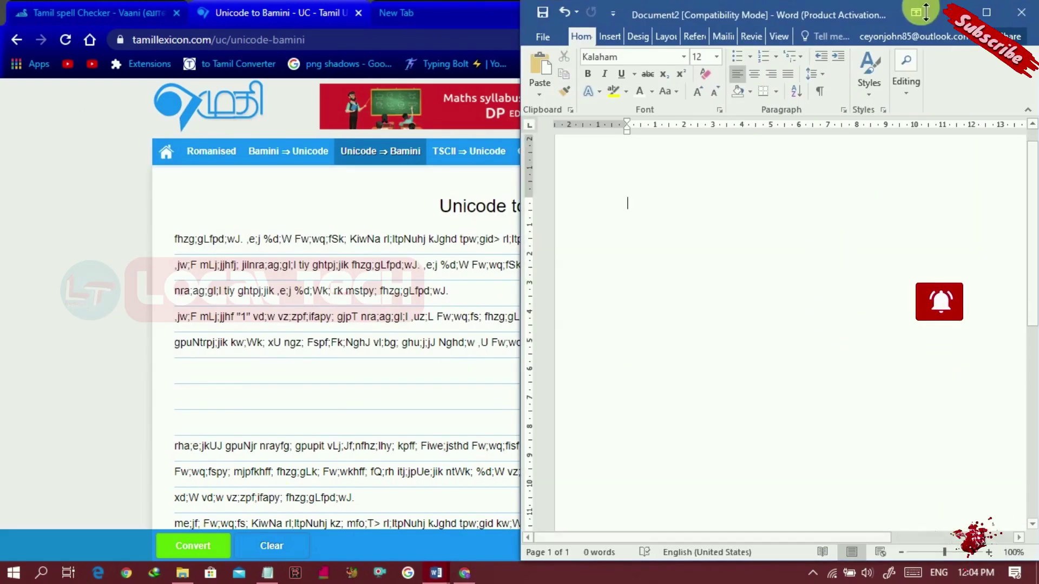
key("super+Left")
key("super+Up")
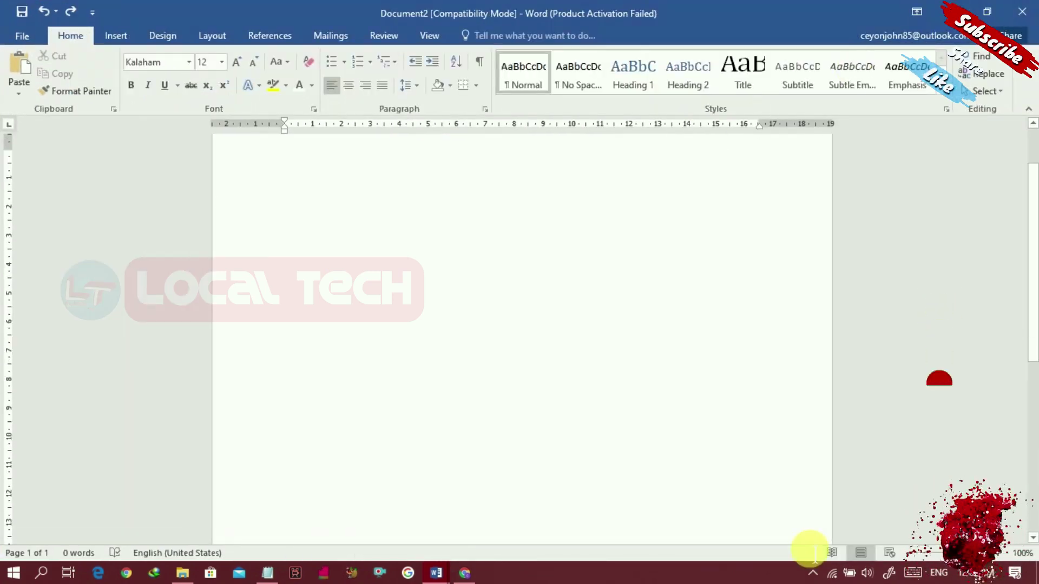
key("ctrl+v")
left_click_drag(1032, 417, 1027, 120)
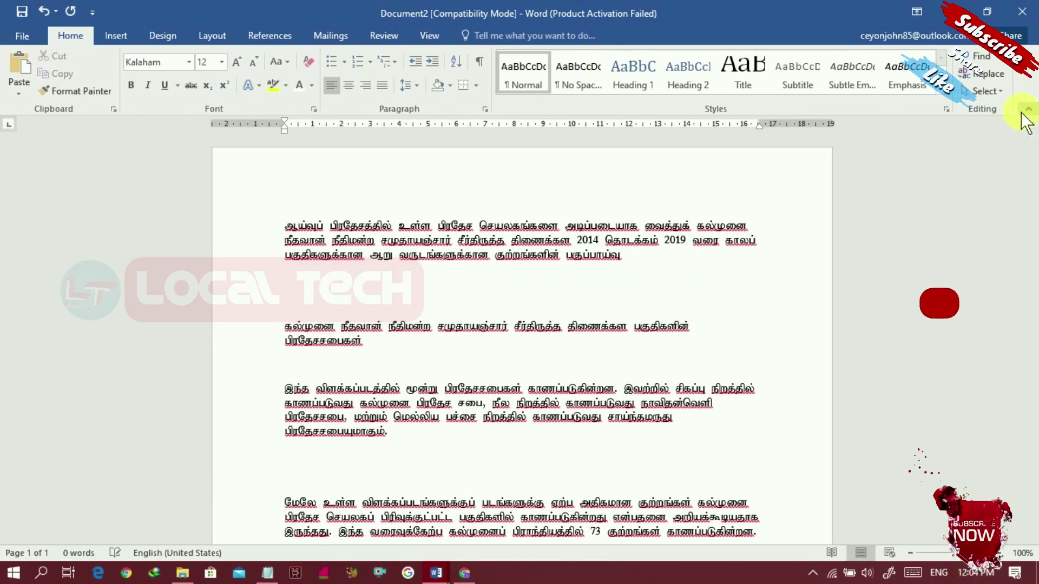